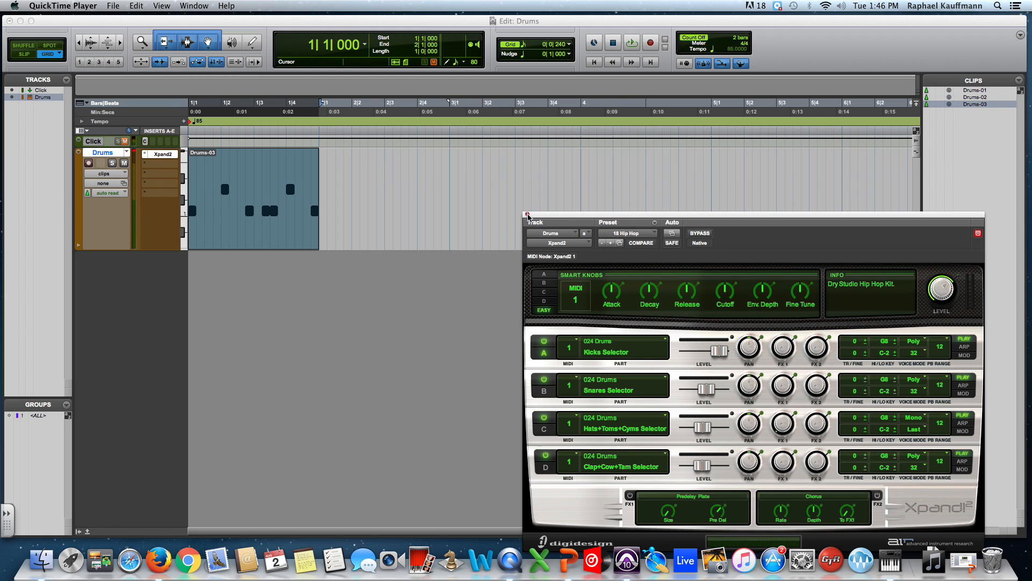
# Close the Xpand2 plug-in window, then play the Drums-03 clip with the Click track muted.
pyautogui.click(528, 216)
pyautogui.click(219, 236)
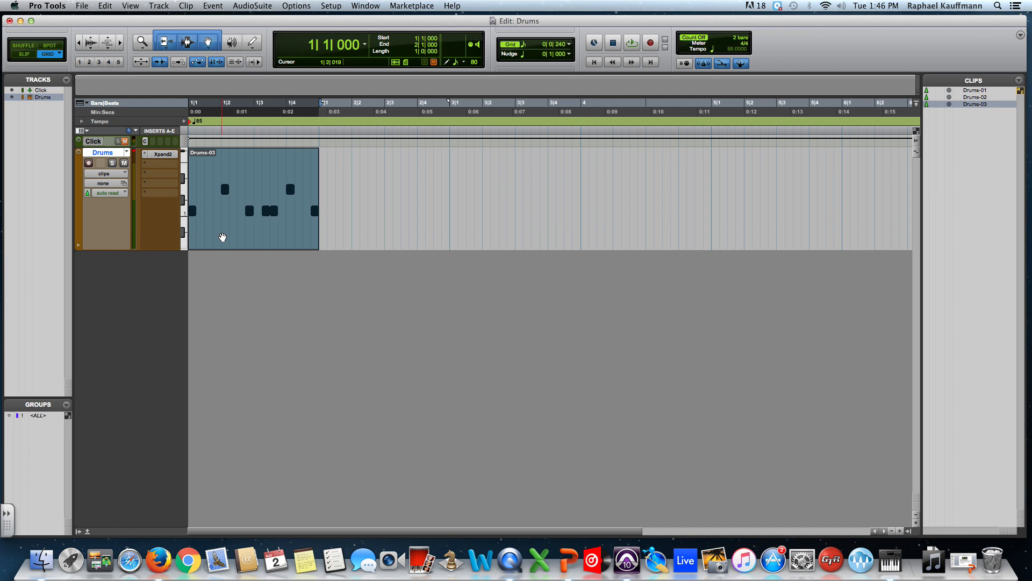
pyautogui.press('space')
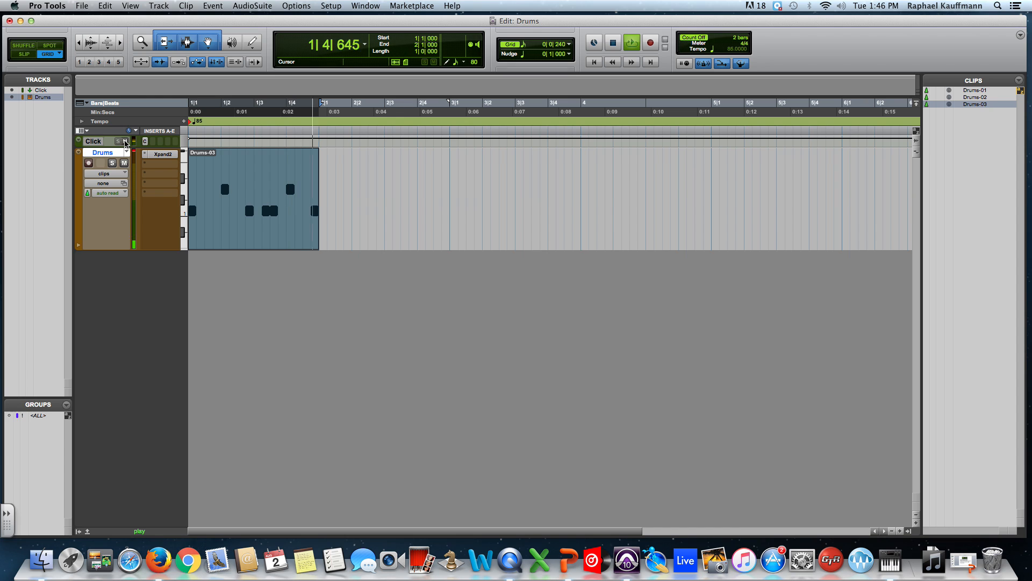
pyautogui.click(125, 142)
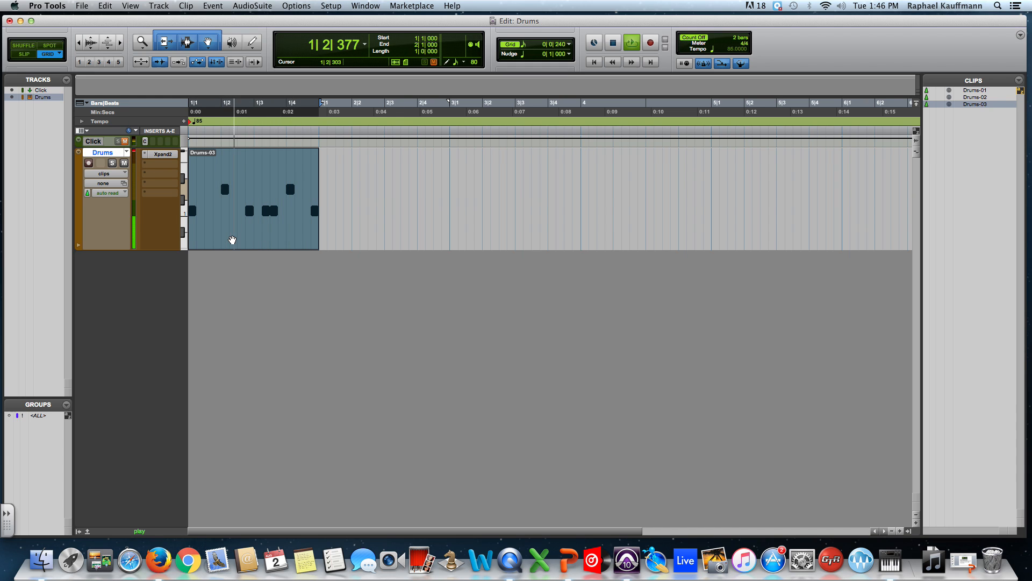
pyautogui.press('space')
# Inspect the notes of the Drums-03 clip in the MIDI Editor and return to the Edit window.
pyautogui.doubleClick(231, 240)
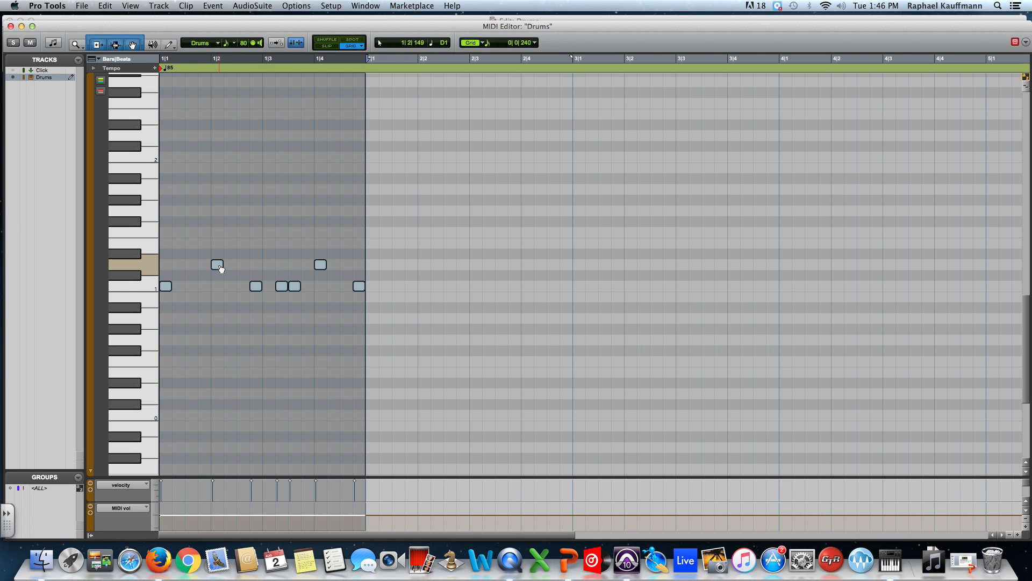
pyautogui.click(130, 221)
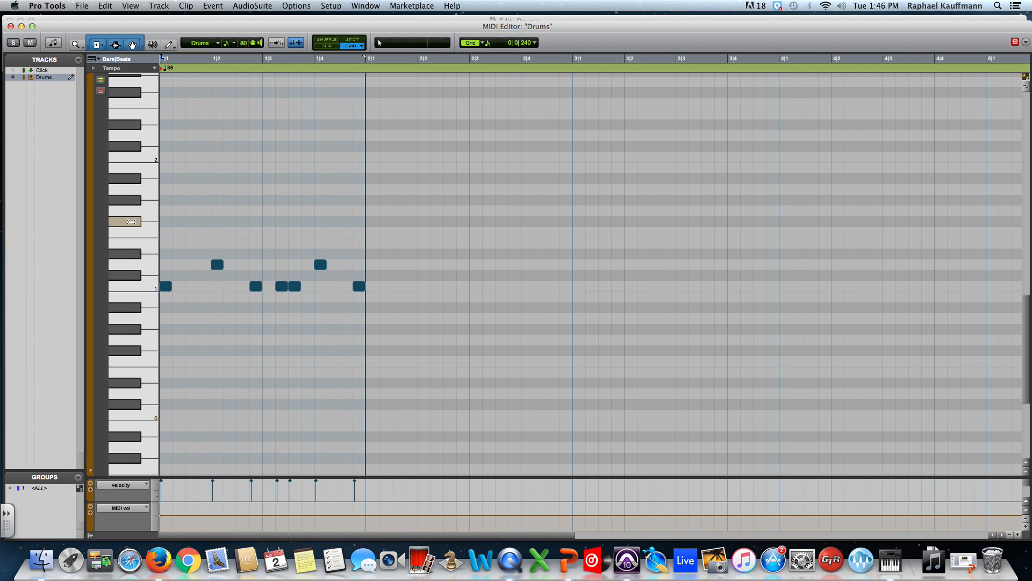
pyautogui.click(10, 26)
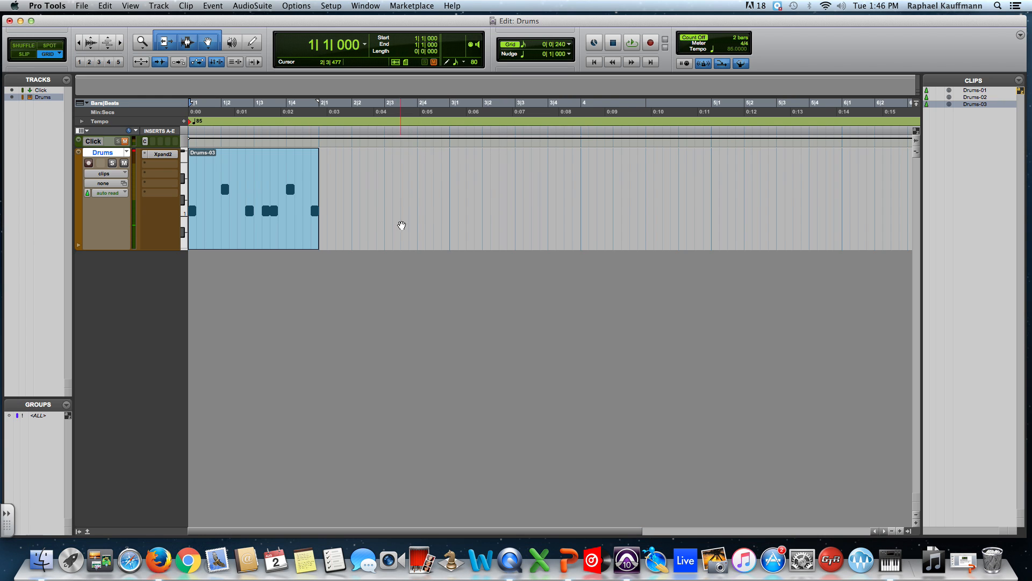
# Select the one-bar Drums-03 clip and listen to it in playback.
pyautogui.click(276, 239)
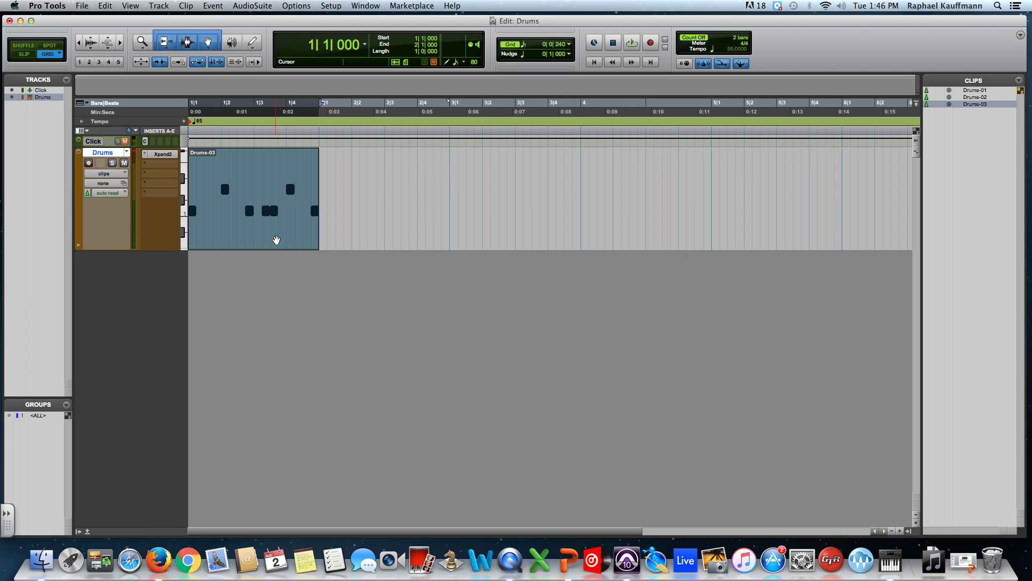
pyautogui.press('space')
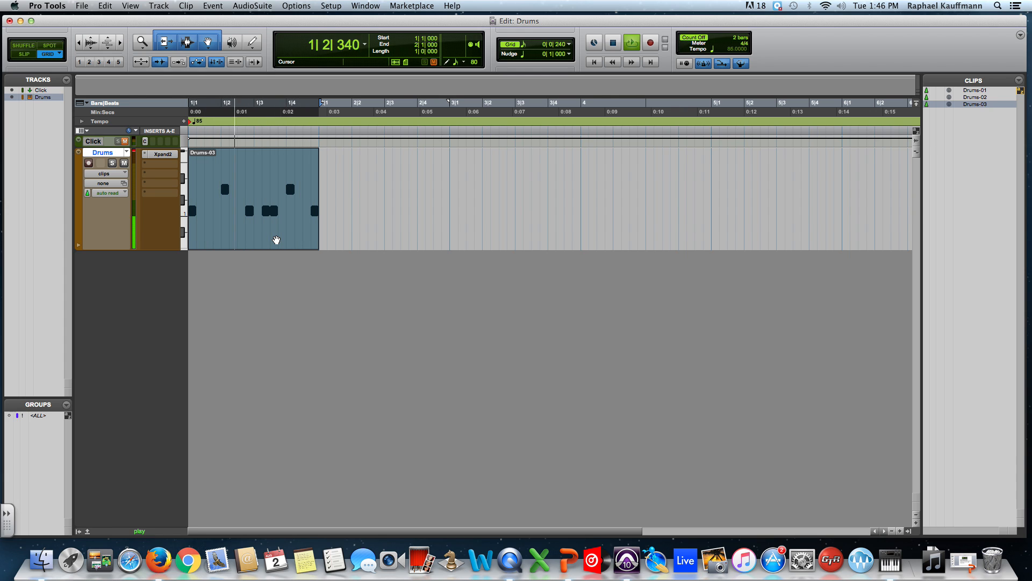
pyautogui.press('space')
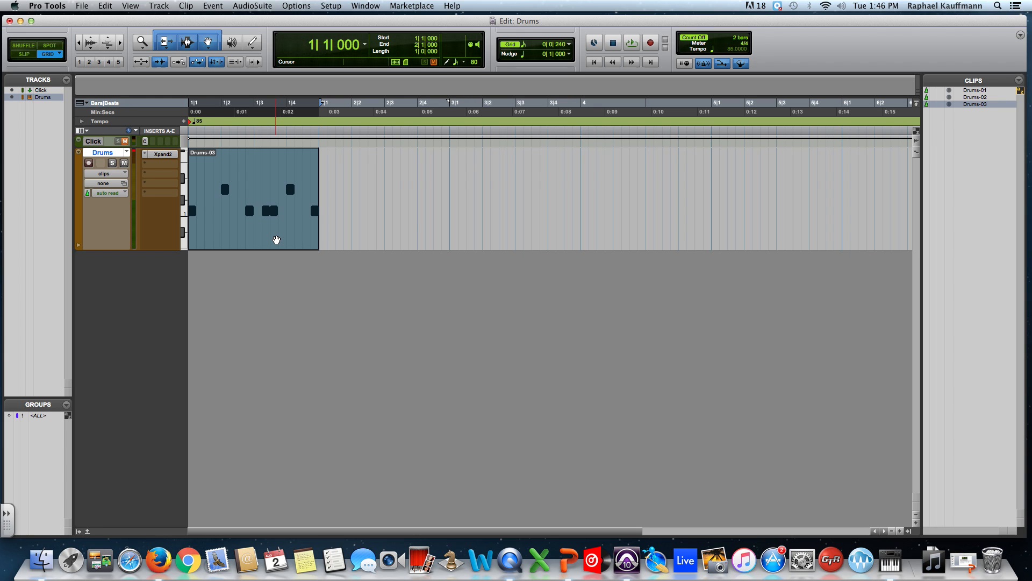
# Duplicate the one-bar Drums-03 clip three times so the pattern fills bars 1 to 4.
pyautogui.click(353, 235)
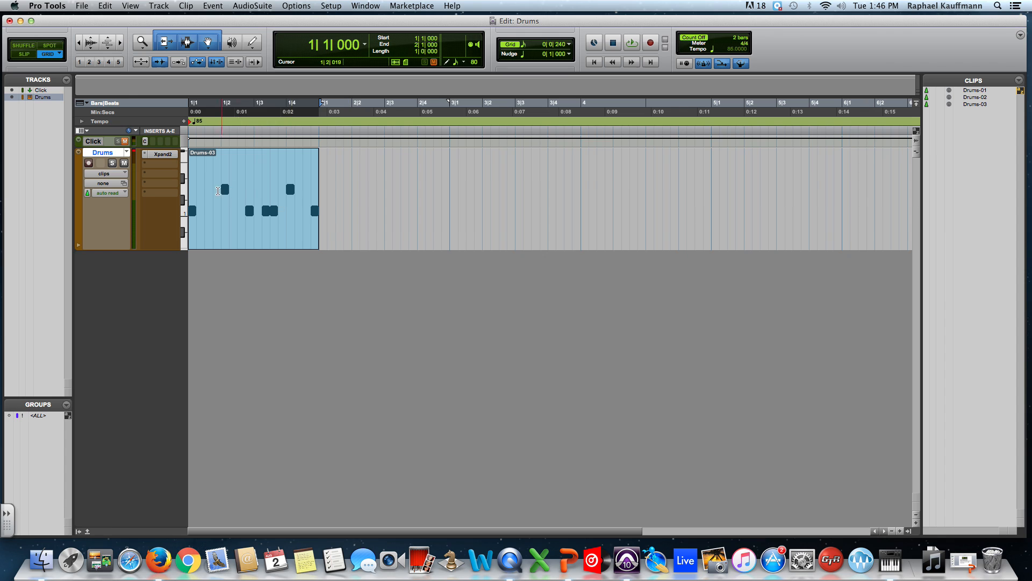
pyautogui.moveTo(221, 190); pyautogui.dragTo(295, 191)
pyautogui.click(311, 243)
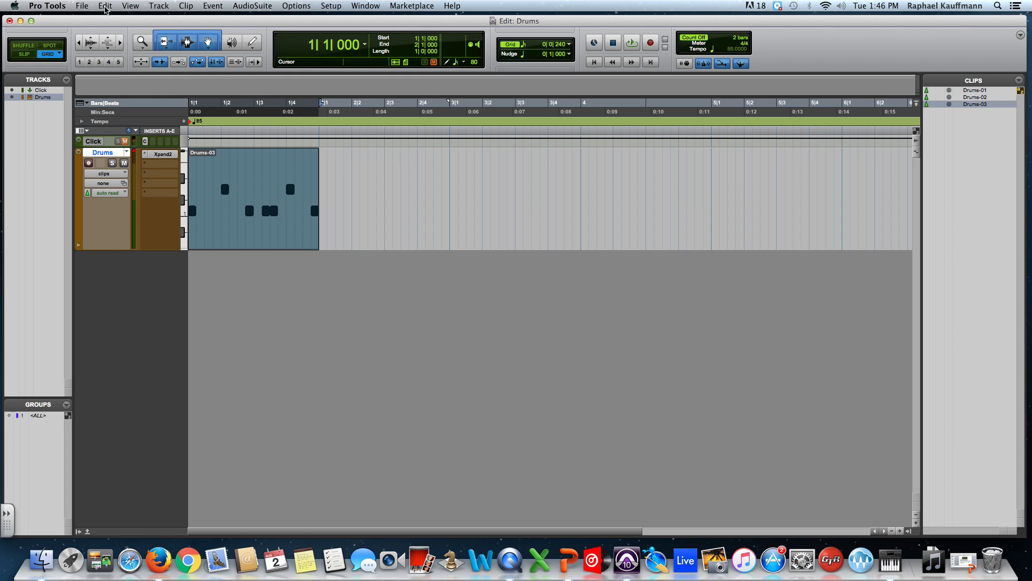
pyautogui.click(105, 7)
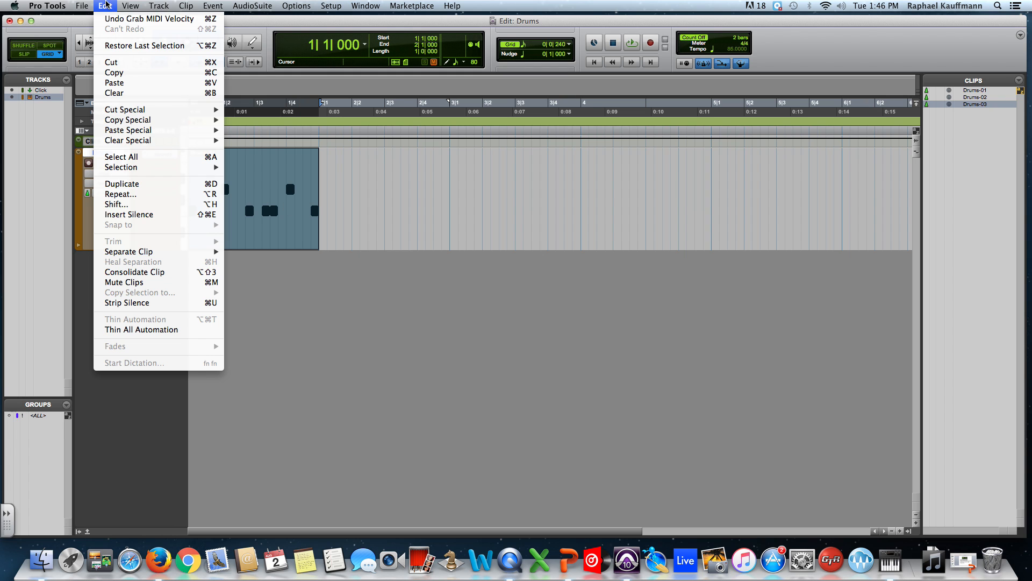
pyautogui.click(129, 186)
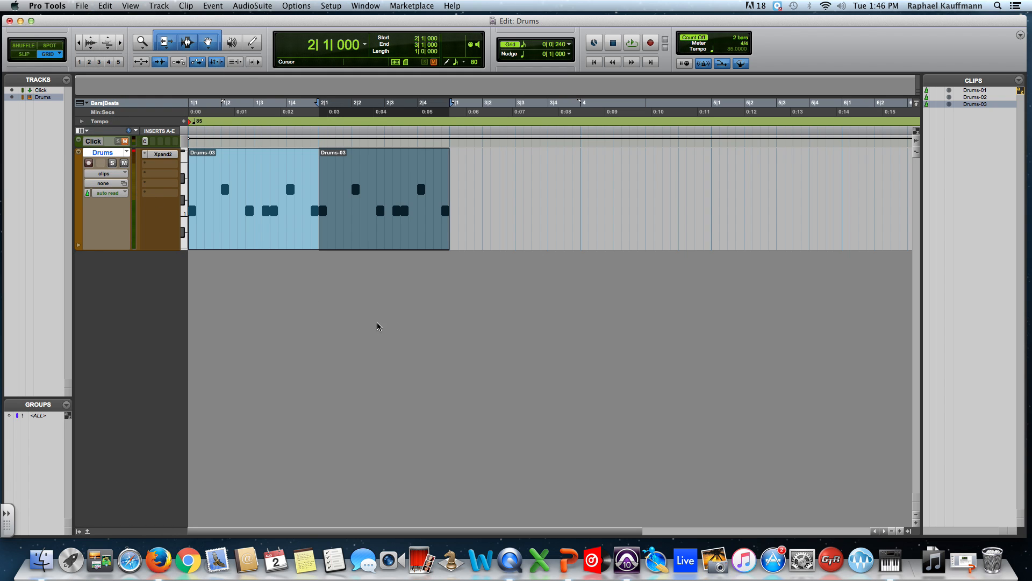
pyautogui.press('super+d')
pyautogui.press('super+d')
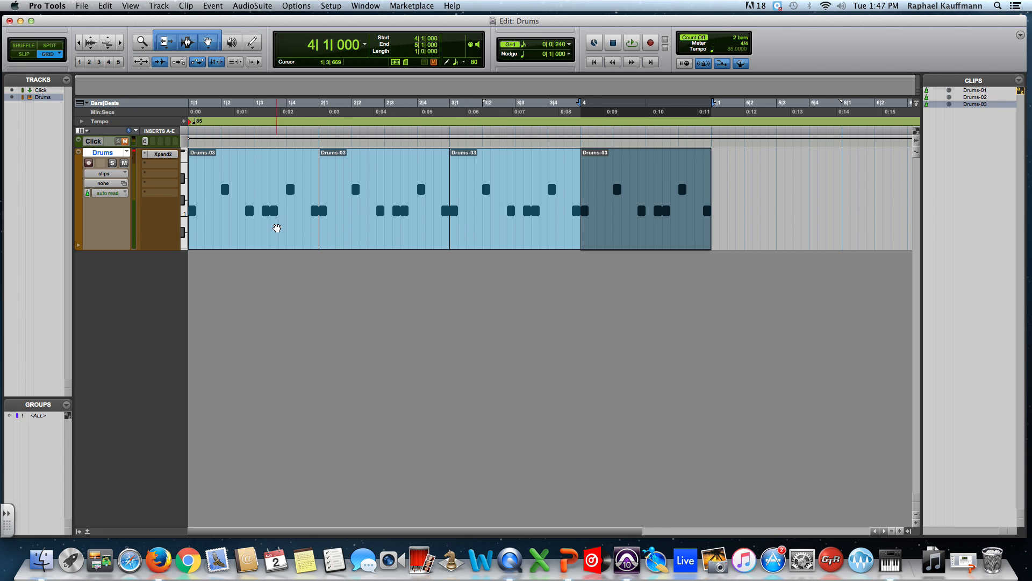
# Select all four clips on the Drums track and play back the four-bar pattern.
pyautogui.keyDown('shift'); pyautogui.click(278, 228); pyautogui.keyUp('shift')
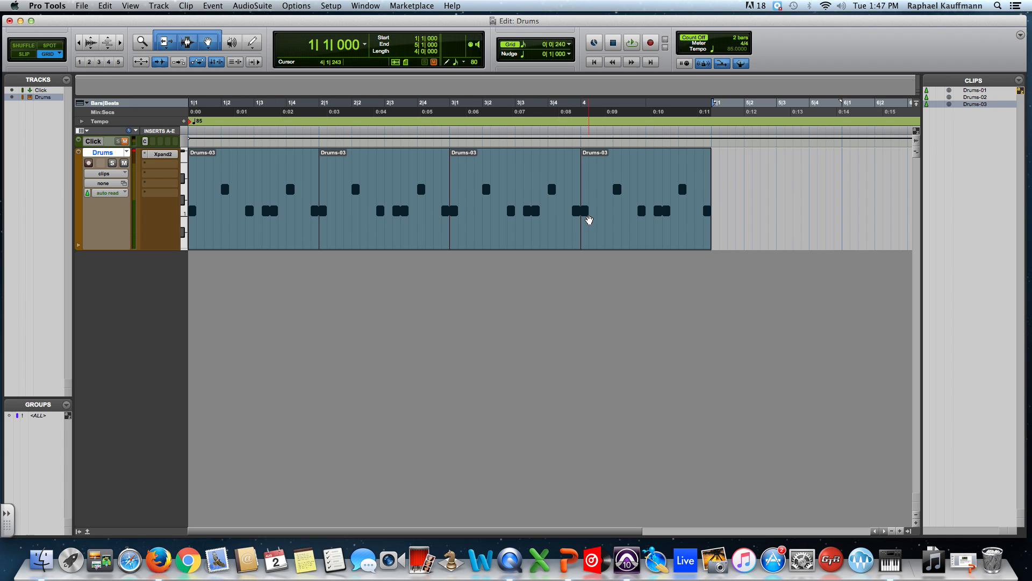
pyautogui.press('space')
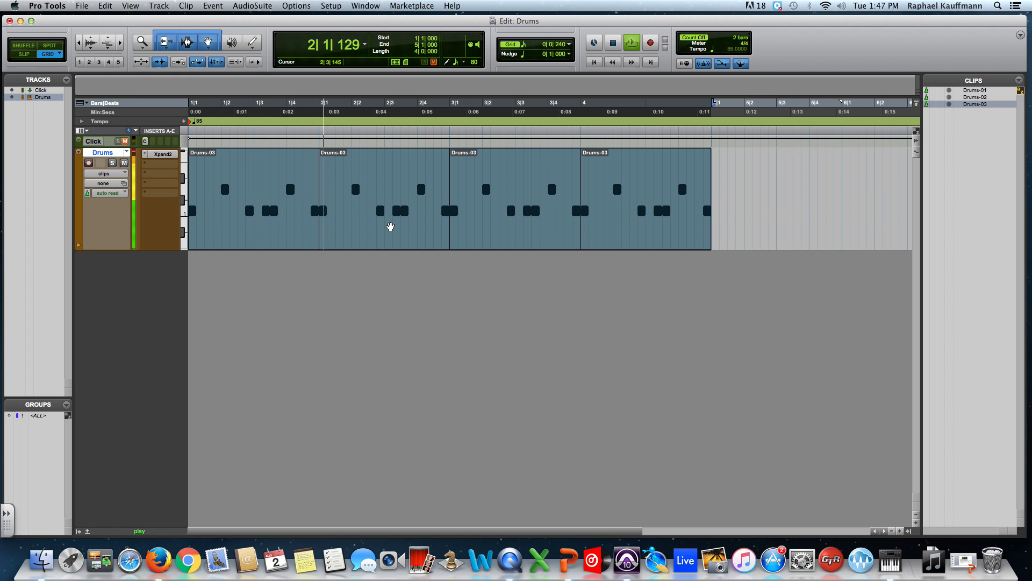
pyautogui.press('space')
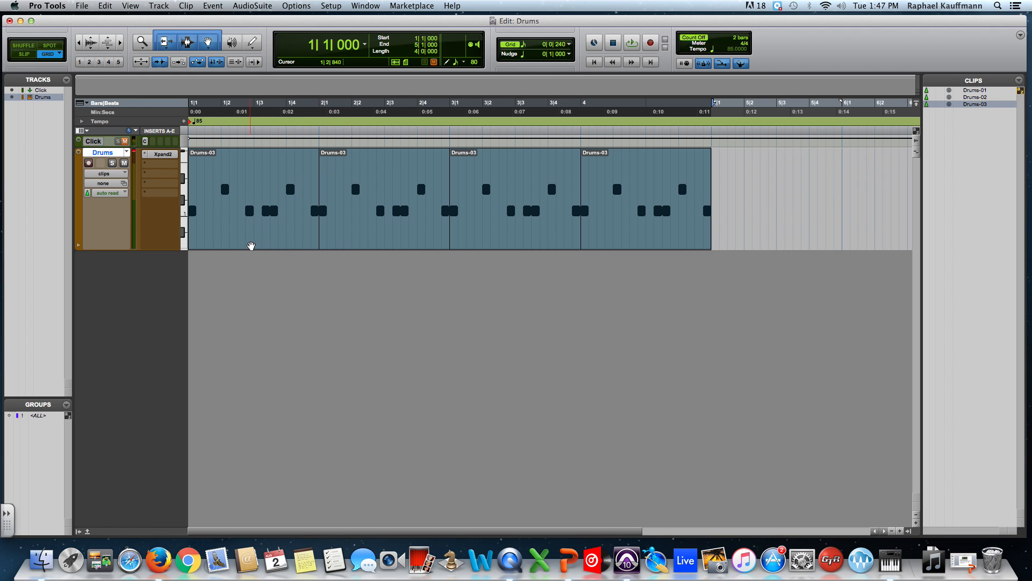
# In the MIDI Editor, draw eight F#1 notes, one on every eighth note of bar 1, with the Pencil tool.
pyautogui.doubleClick(253, 237)
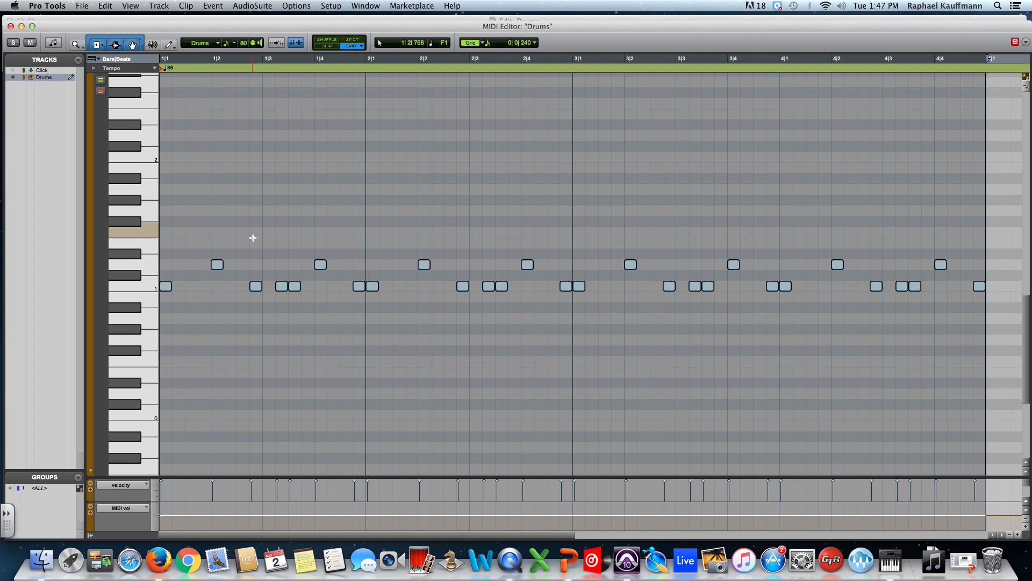
pyautogui.click(392, 237)
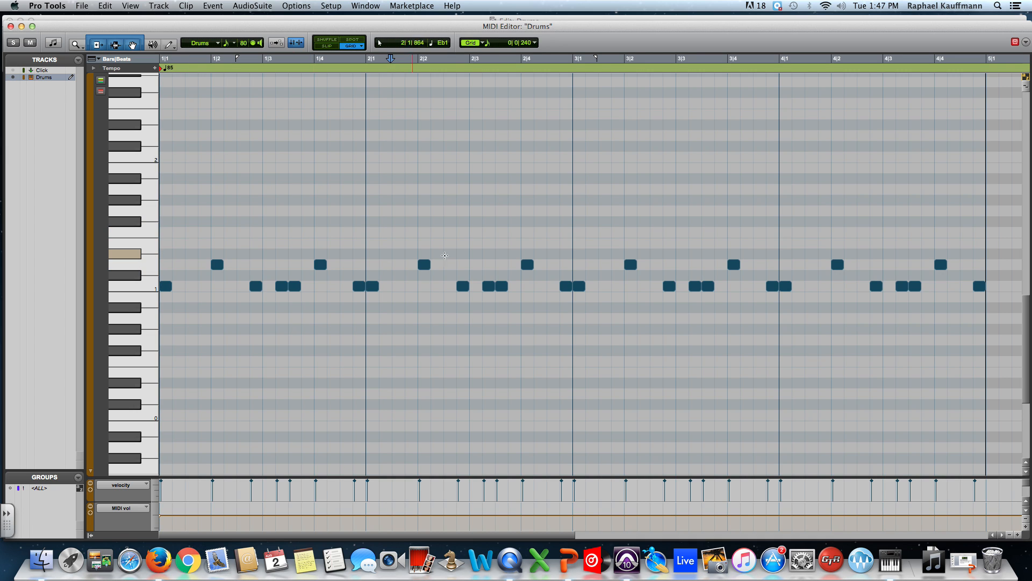
pyautogui.press('super+bracketleft')
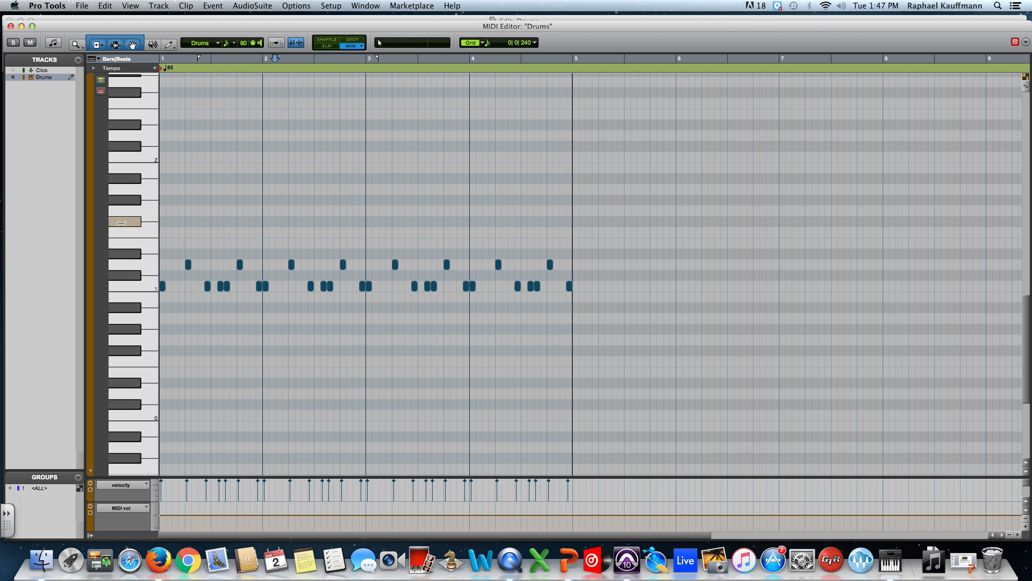
pyautogui.click(168, 45)
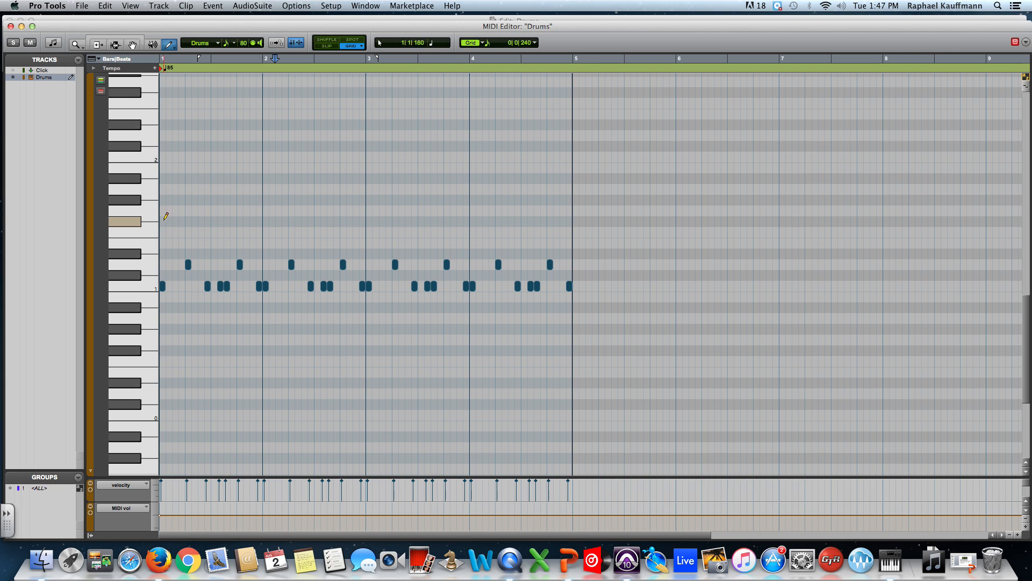
pyautogui.click(162, 221)
pyautogui.click(175, 221)
pyautogui.click(188, 221)
pyautogui.click(201, 221)
pyautogui.click(214, 221)
pyautogui.click(227, 221)
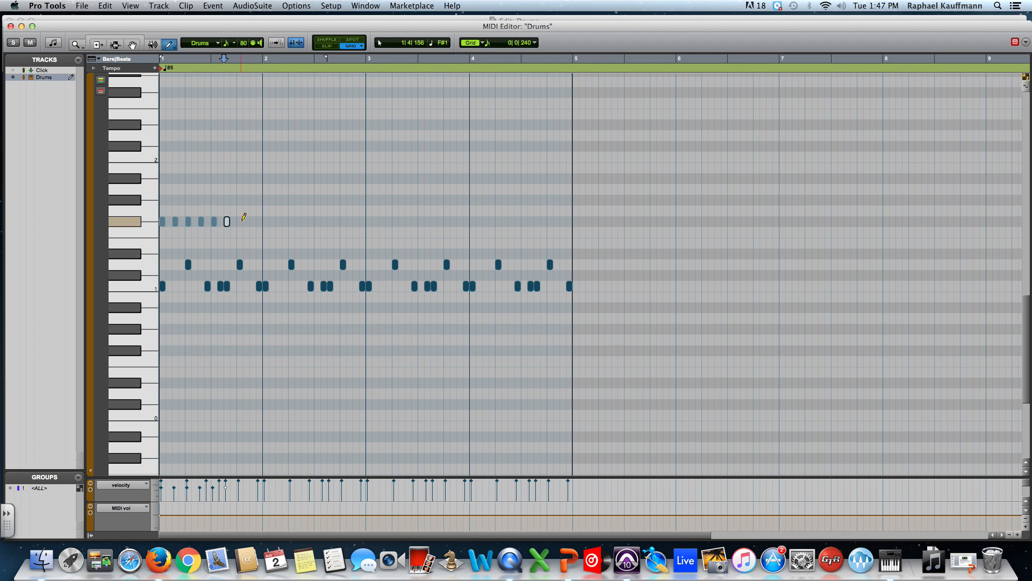
pyautogui.click(240, 221)
pyautogui.click(252, 221)
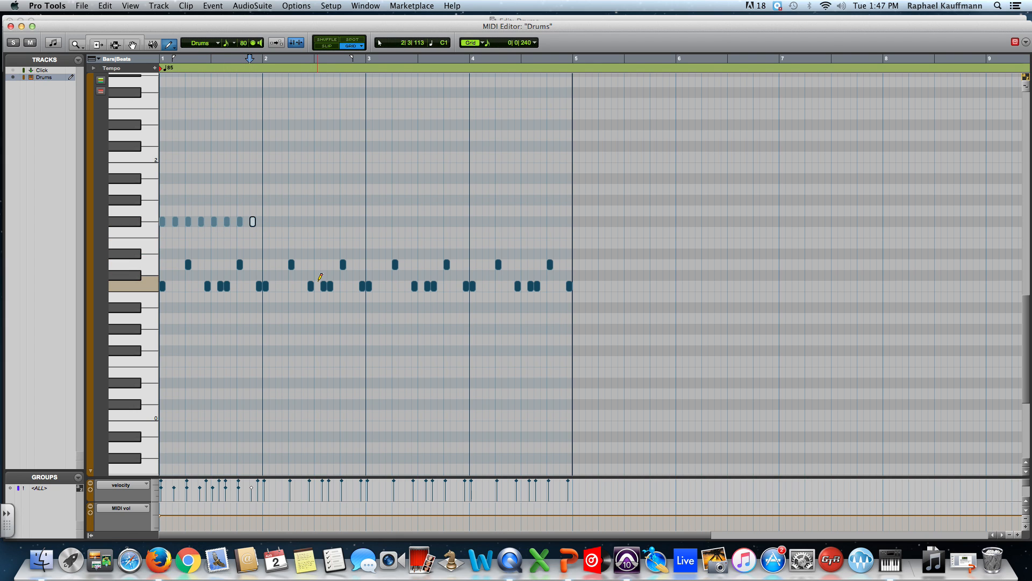
# Raise the velocity of all eight F#1 notes in bar 1 to about 100 and play the beat.
pyautogui.press('space')
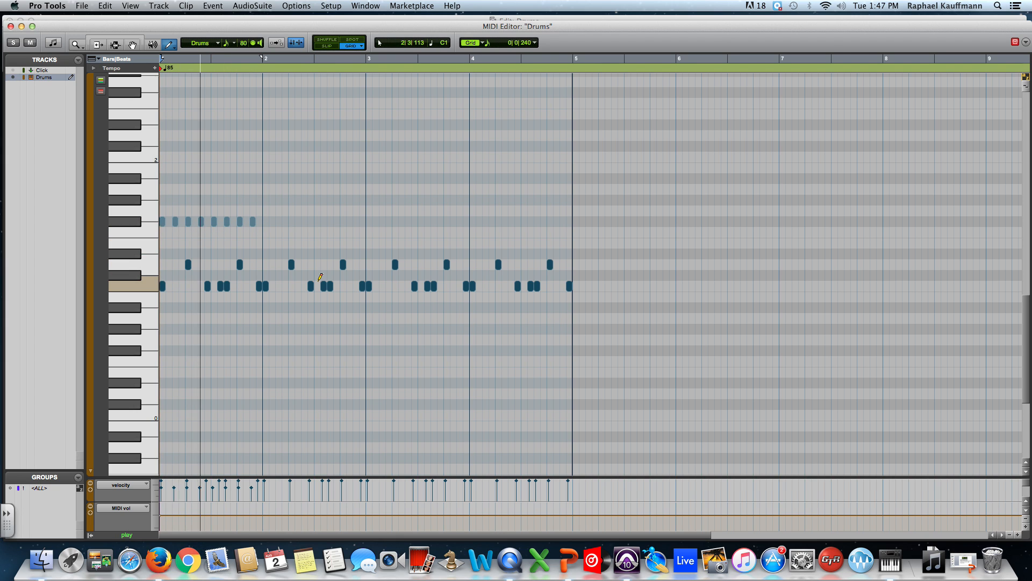
pyautogui.press('F8')
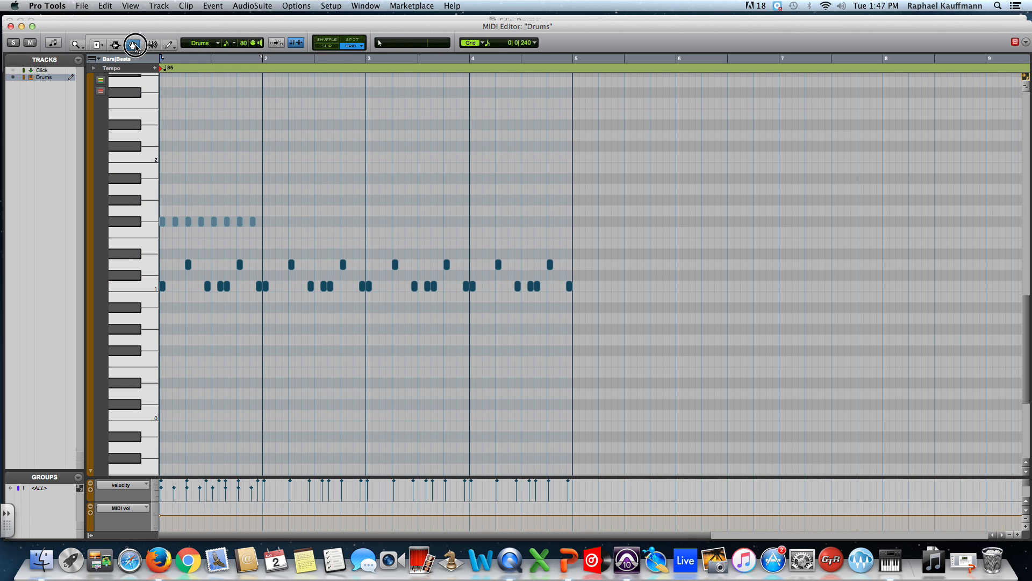
pyautogui.moveTo(272, 199); pyautogui.dragTo(166, 219)
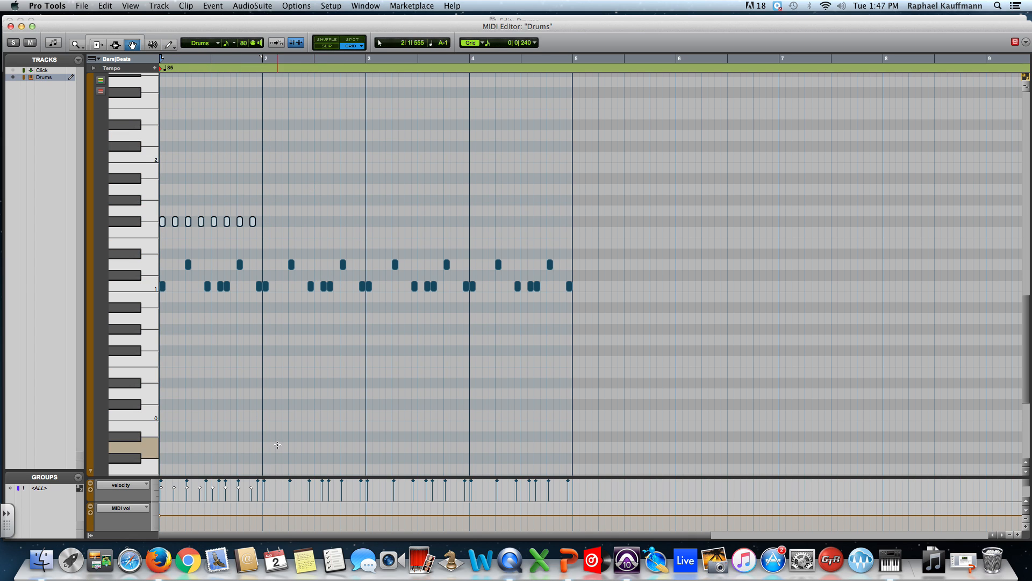
pyautogui.moveTo(253, 489); pyautogui.dragTo(254, 486)
pyautogui.press('space')
pyautogui.press('space')
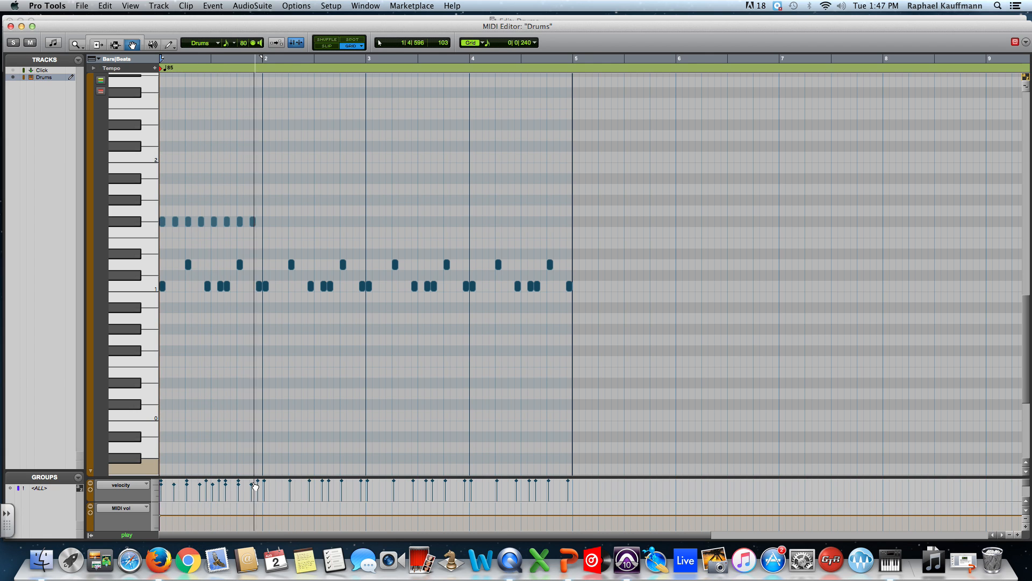
pyautogui.press('space')
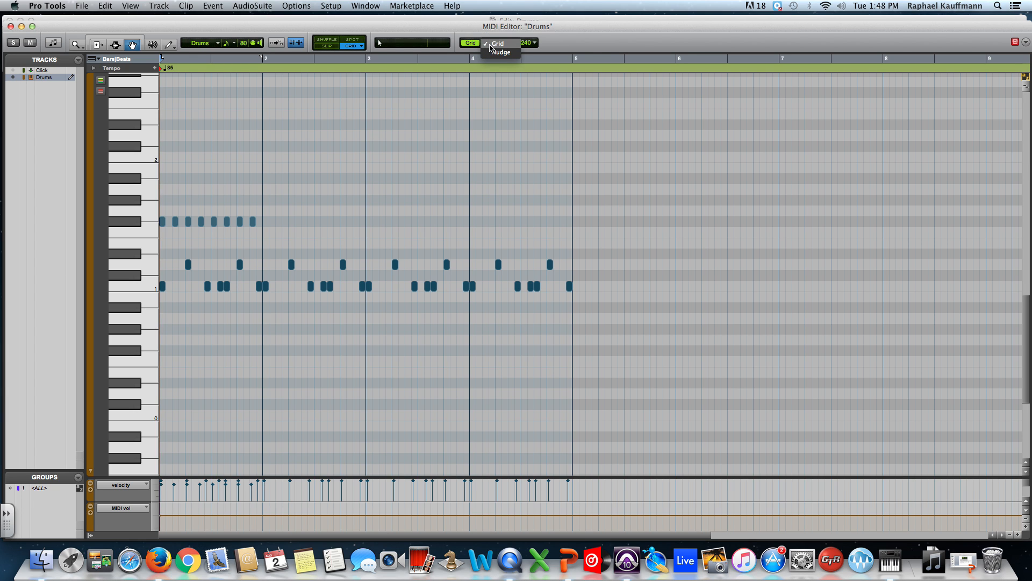
pyautogui.moveTo(483, 32); pyautogui.dragTo(484, 33)
pyautogui.click(493, 43)
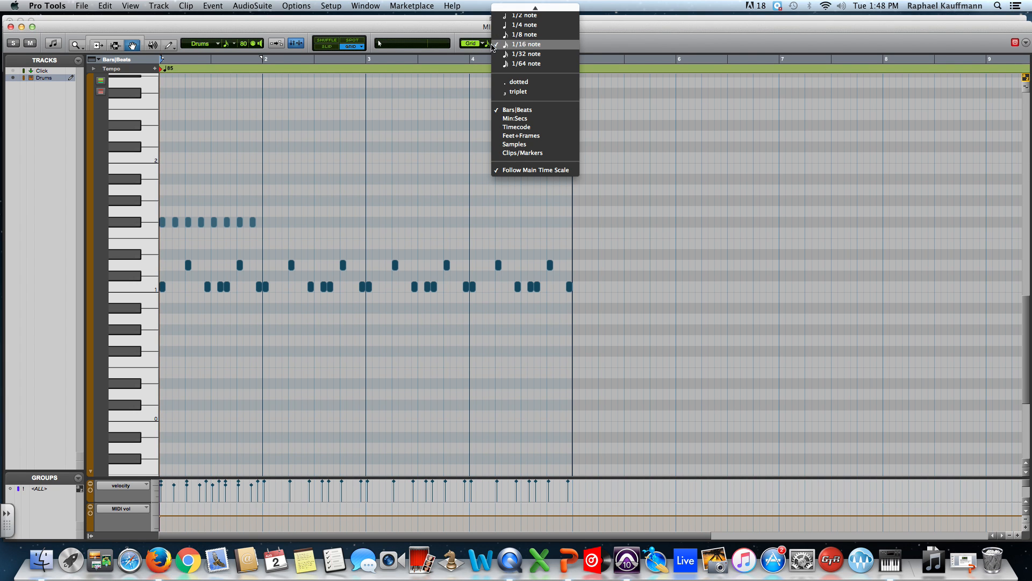
pyautogui.click(509, 55)
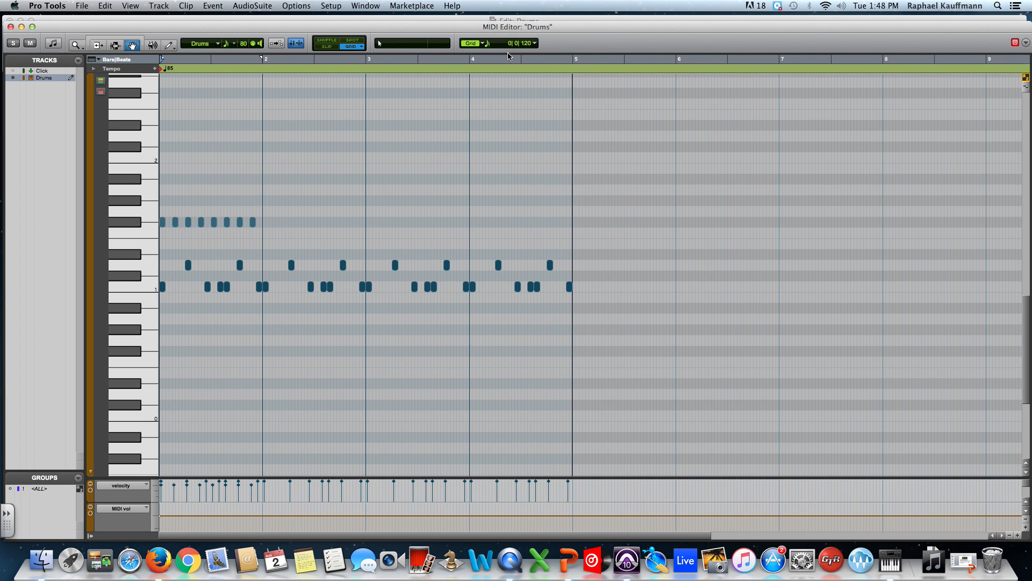
pyautogui.click(489, 47)
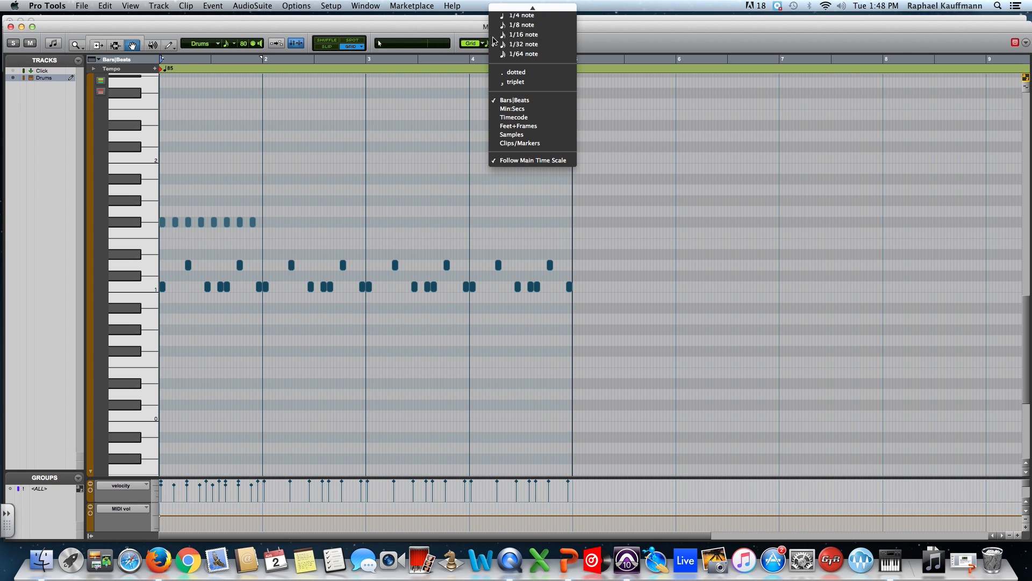
pyautogui.click(500, 40)
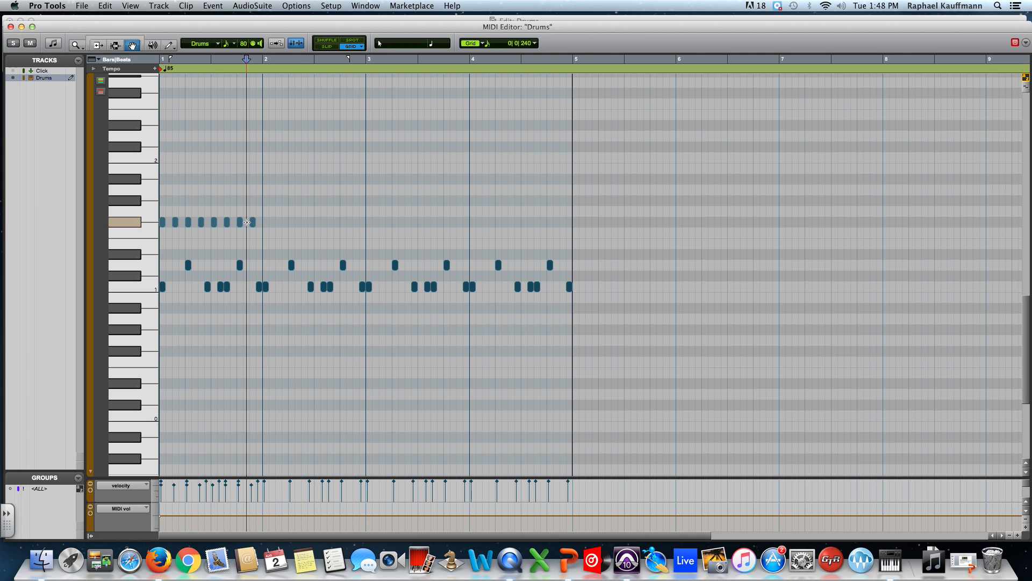
# Add F#1 sixteenth notes just before and after the last F#1 note in bar 1, and raise the velocity of these three notes.
pyautogui.click(246, 222)
pyautogui.click(259, 222)
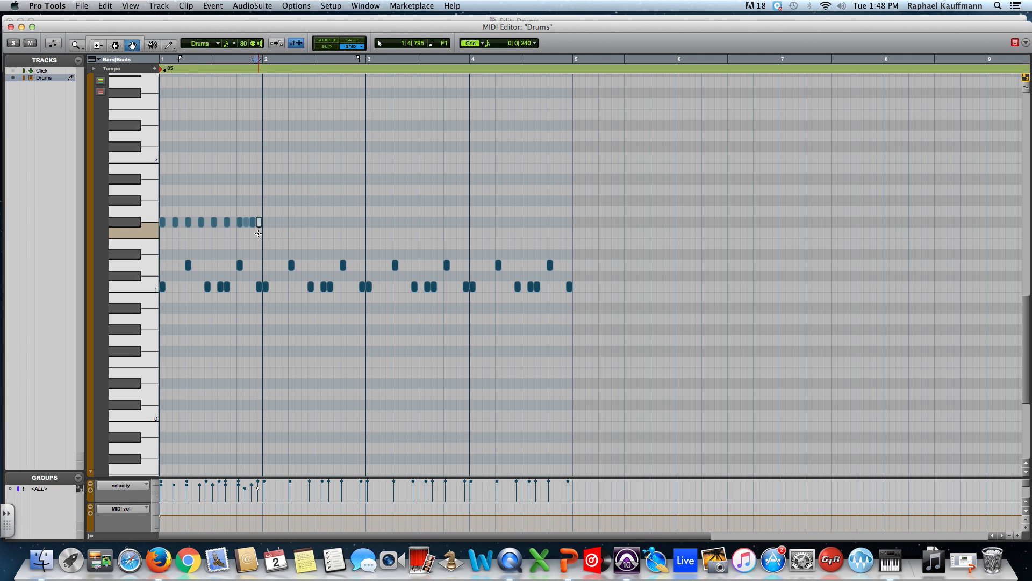
pyautogui.moveTo(263, 228); pyautogui.dragTo(240, 217)
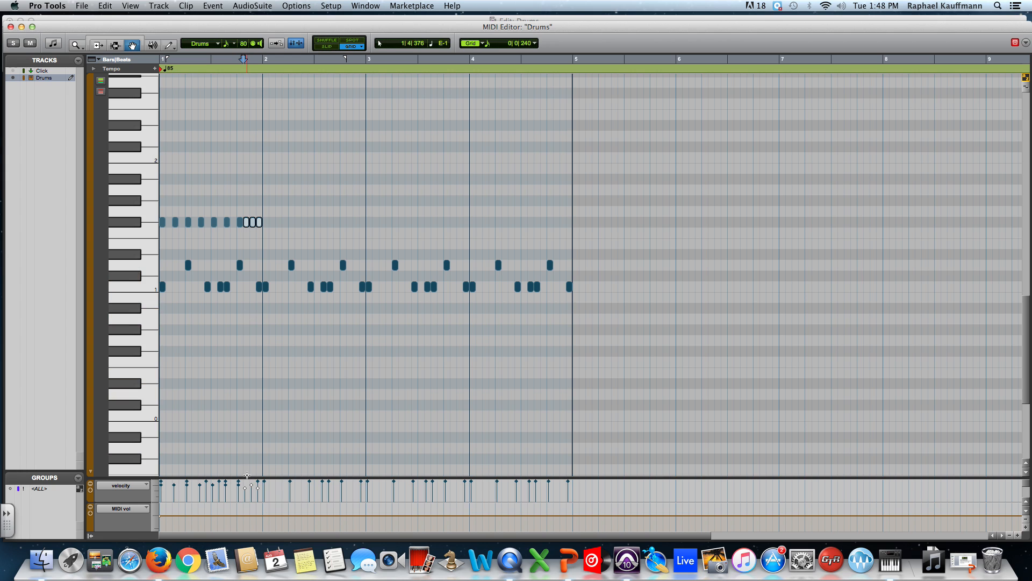
pyautogui.moveTo(247, 491); pyautogui.dragTo(244, 486)
pyautogui.click(250, 383)
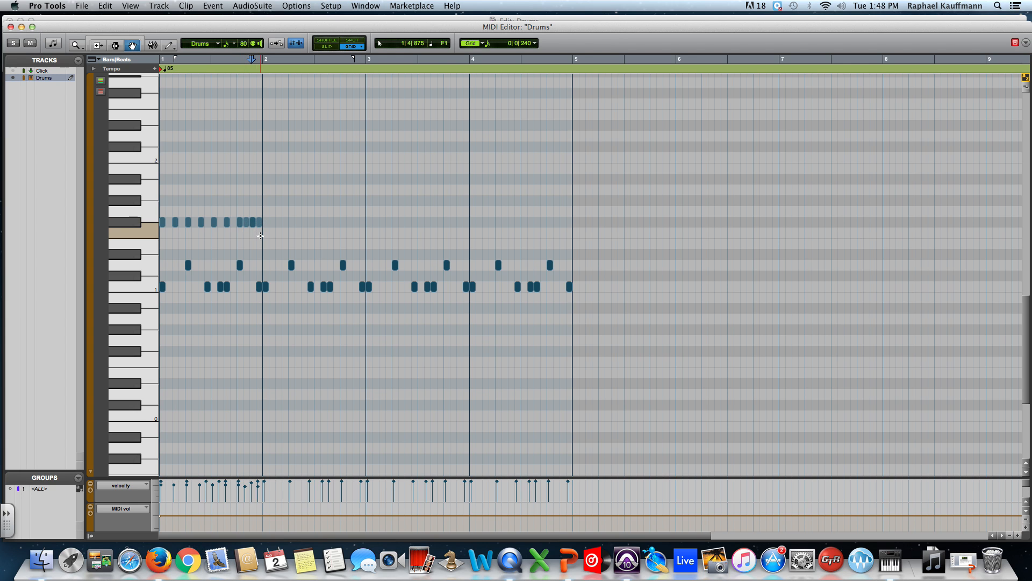
# Play the beat from the start, and select and deselect all F#1 notes in bar 1.
pyautogui.press('Return')
pyautogui.press('space')
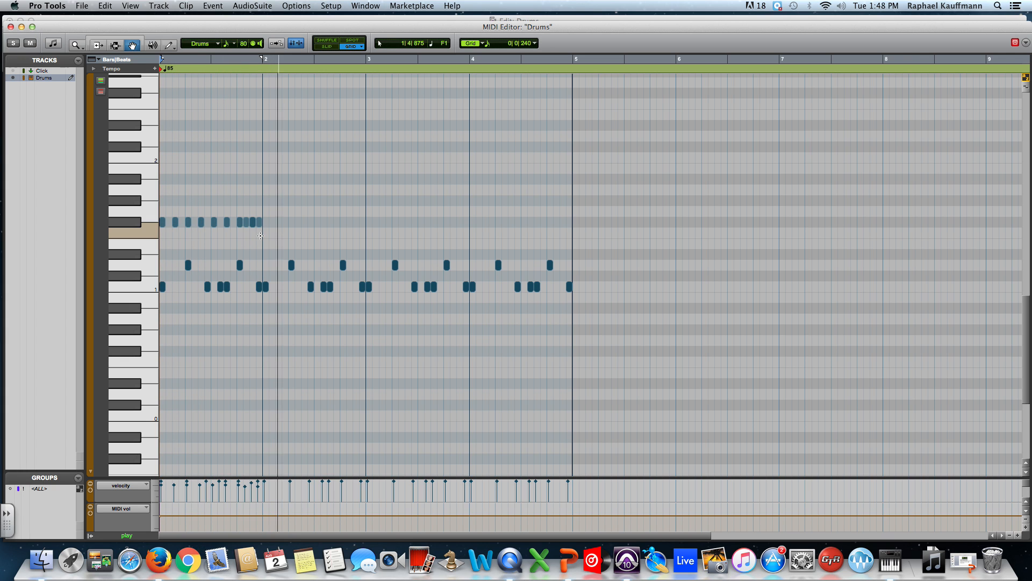
pyautogui.press('space')
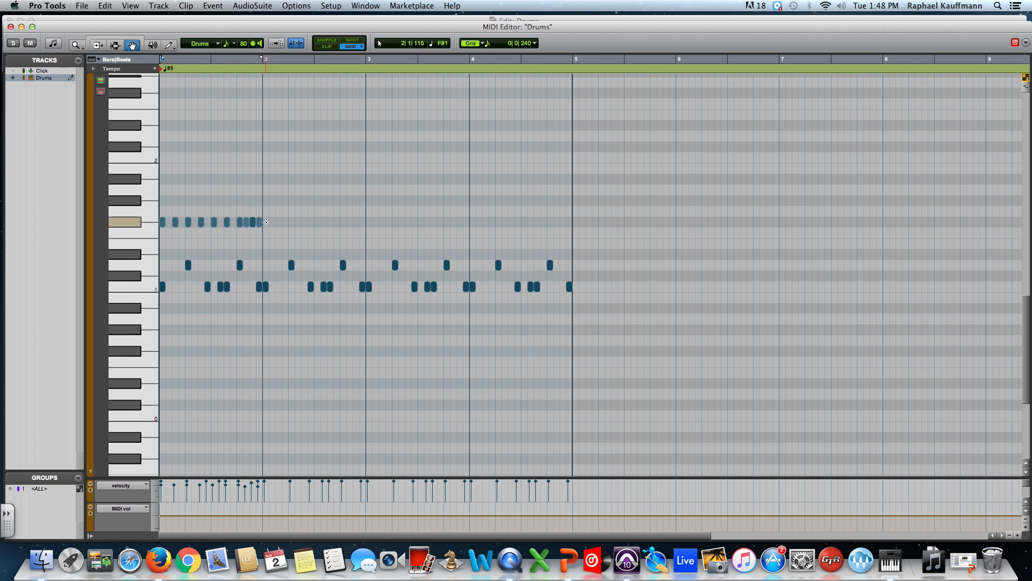
pyautogui.click(265, 222)
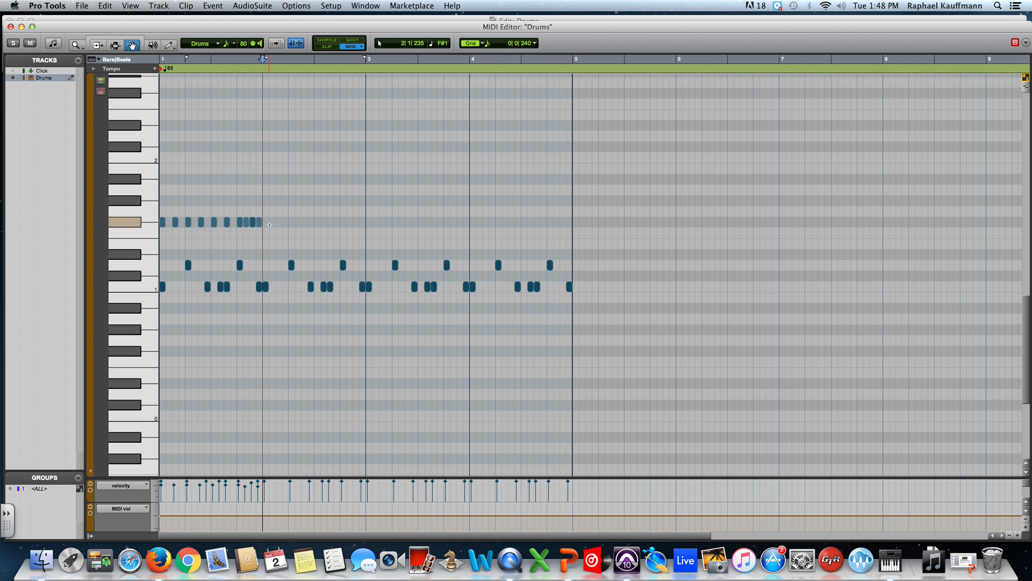
pyautogui.moveTo(273, 226); pyautogui.dragTo(163, 226)
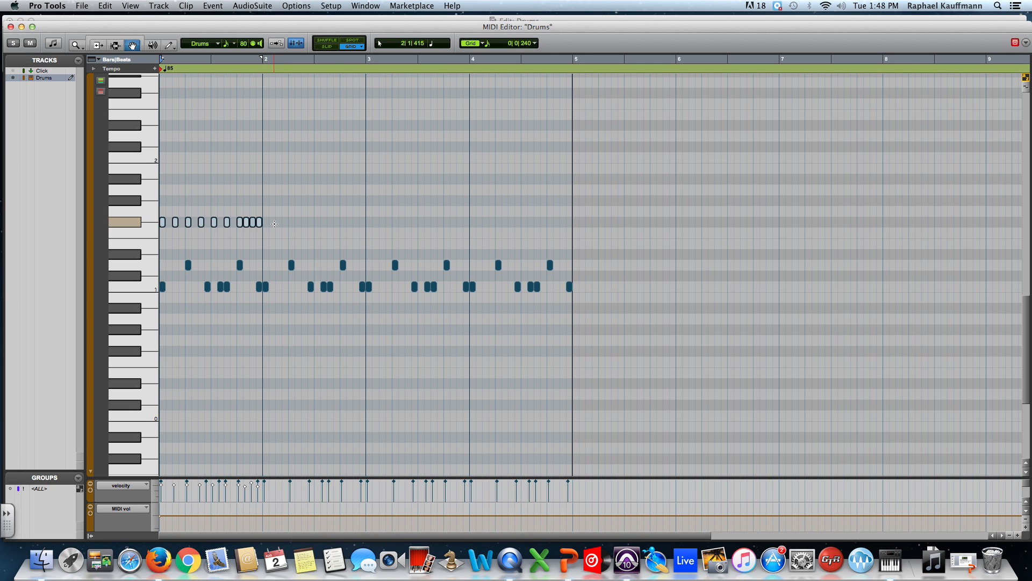
pyautogui.click(274, 223)
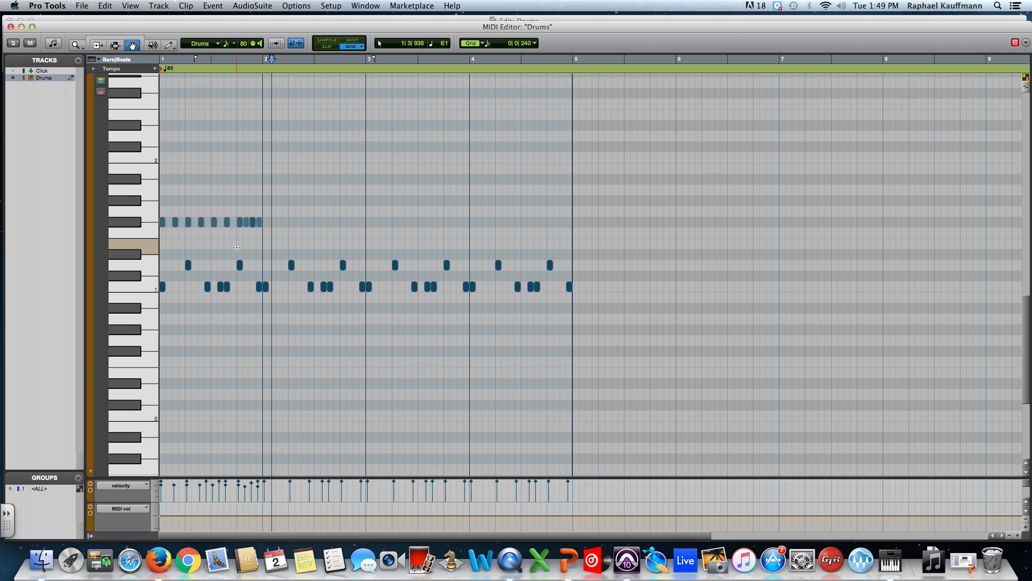
# Draw several scattered notes above the hi-hat row in bar 2 with the Pencil tool in Free Hand mode.
pyautogui.click(132, 38)
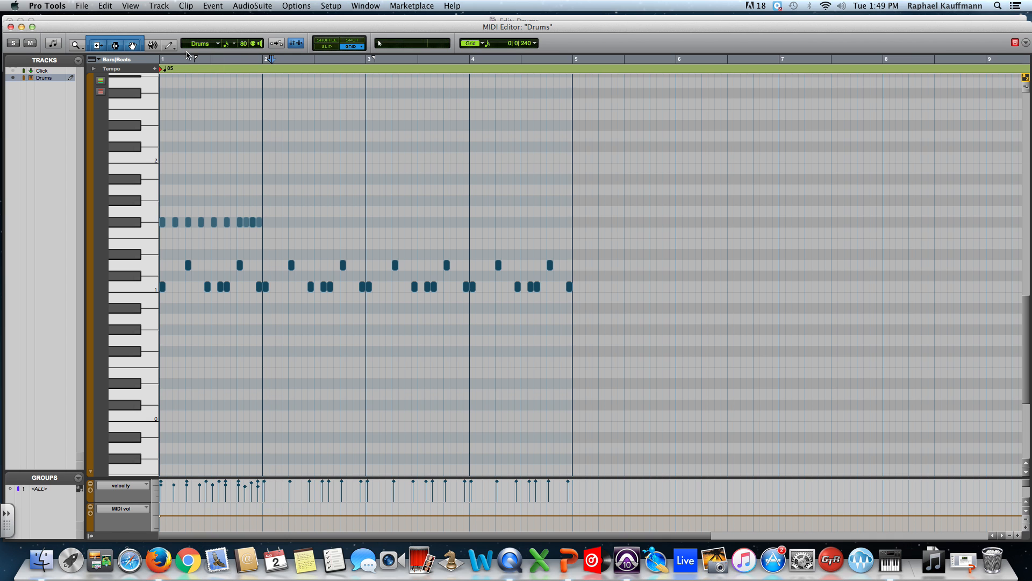
pyautogui.click(170, 48)
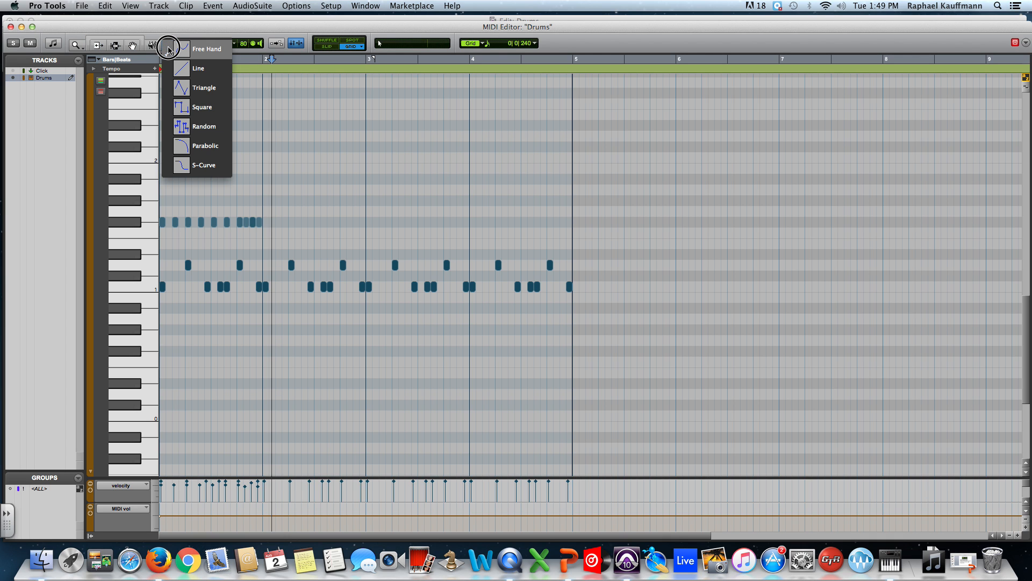
pyautogui.click(178, 48)
pyautogui.moveTo(183, 27); pyautogui.dragTo(237, 35)
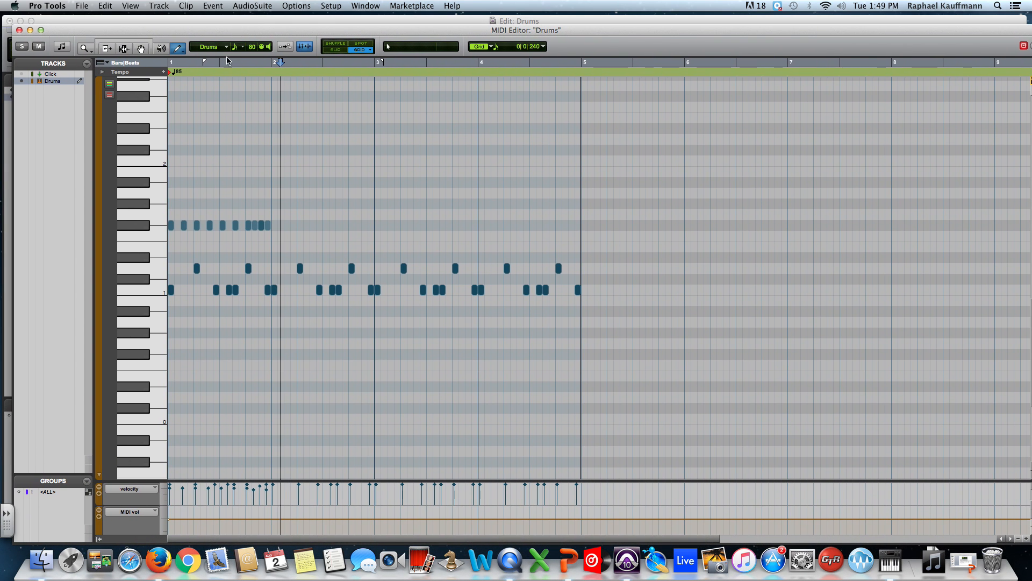
pyautogui.click(179, 49)
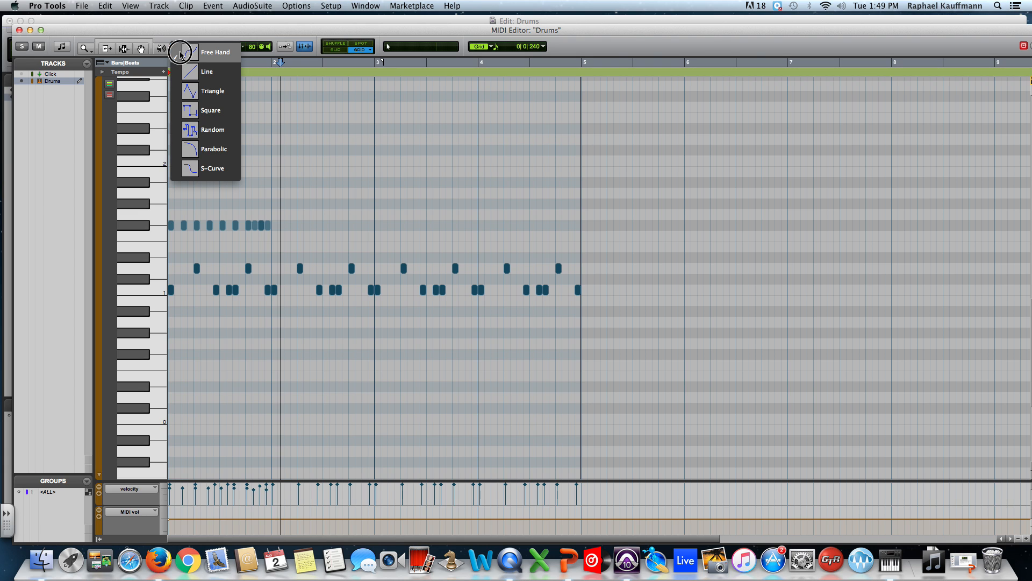
pyautogui.click(225, 78)
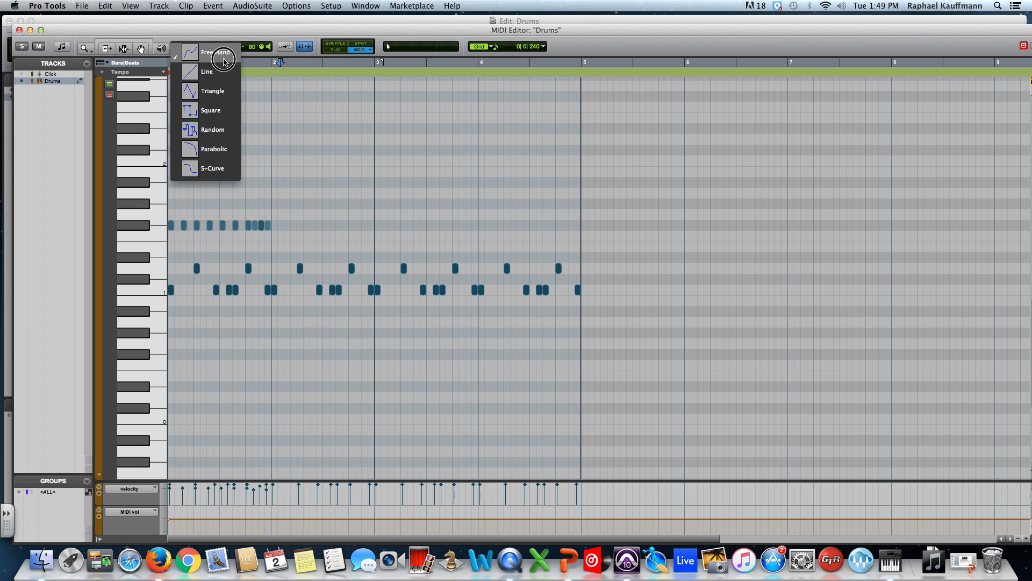
pyautogui.click(290, 151)
pyautogui.click(310, 159)
pyautogui.click(345, 129)
pyautogui.click(361, 165)
pyautogui.moveTo(353, 165); pyautogui.dragTo(331, 164)
pyautogui.click(310, 160)
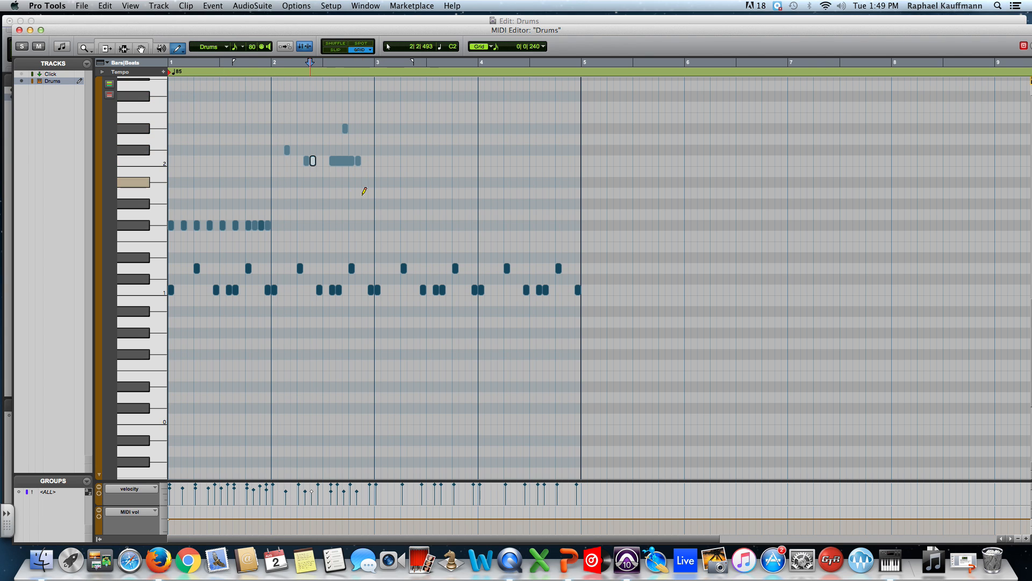
# Undo all the freehand notes drawn in bar 2.
pyautogui.press('super+z')
pyautogui.press('super+z')
pyautogui.press('super+z')
pyautogui.press('super+z')
pyautogui.press('super+z')
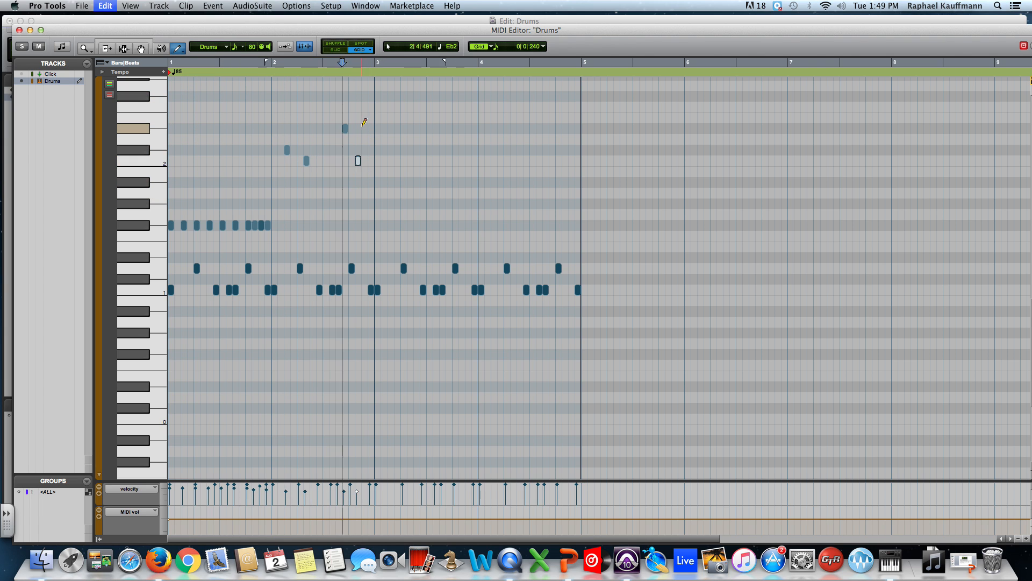
# Draw eight consecutive sixteenth F#1 notes across the first half of bar 2 with the Line Pencil, and play them back.
pyautogui.click(178, 48)
pyautogui.click(178, 65)
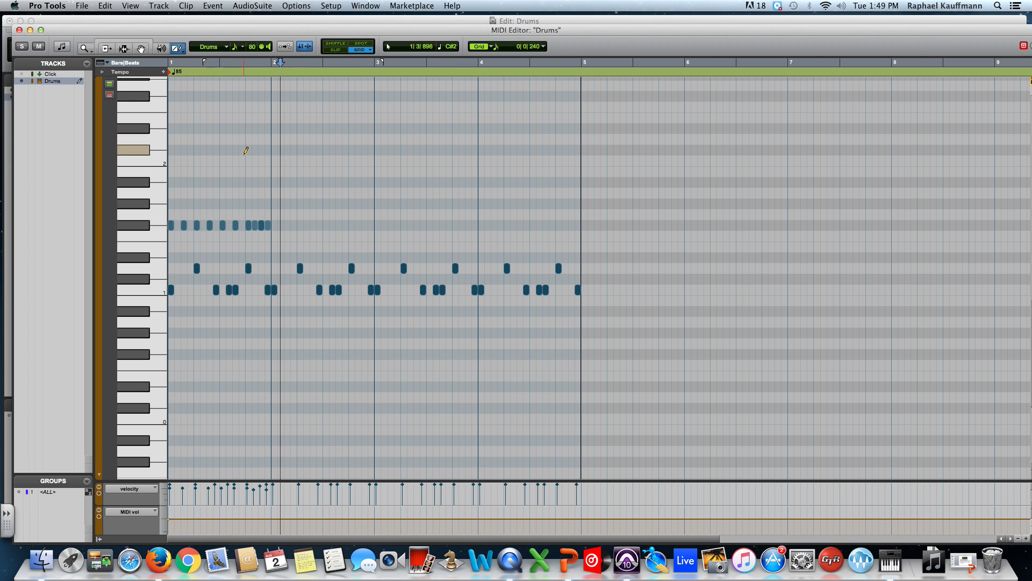
pyautogui.moveTo(278, 224); pyautogui.dragTo(321, 227)
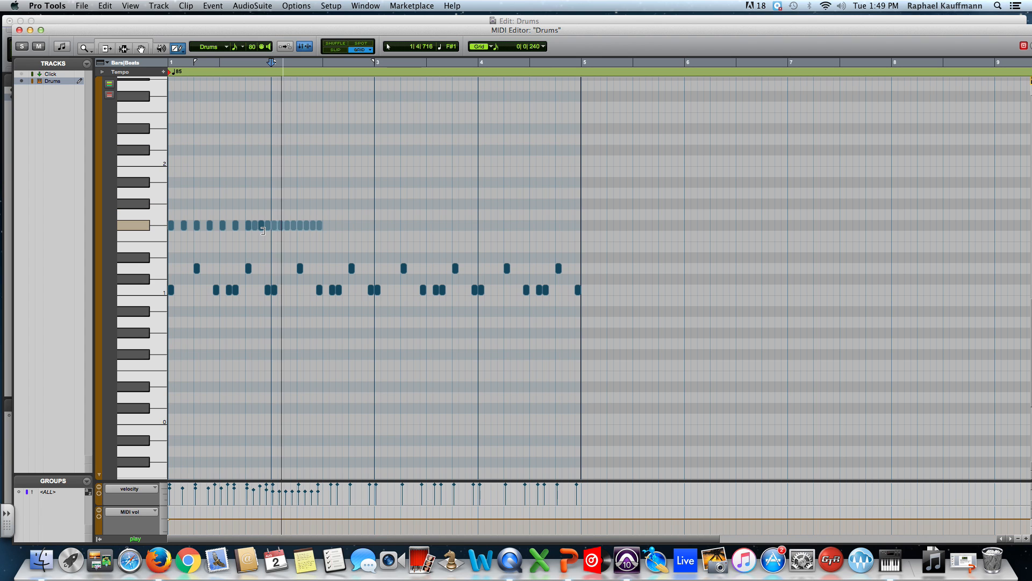
pyautogui.press('super+space')
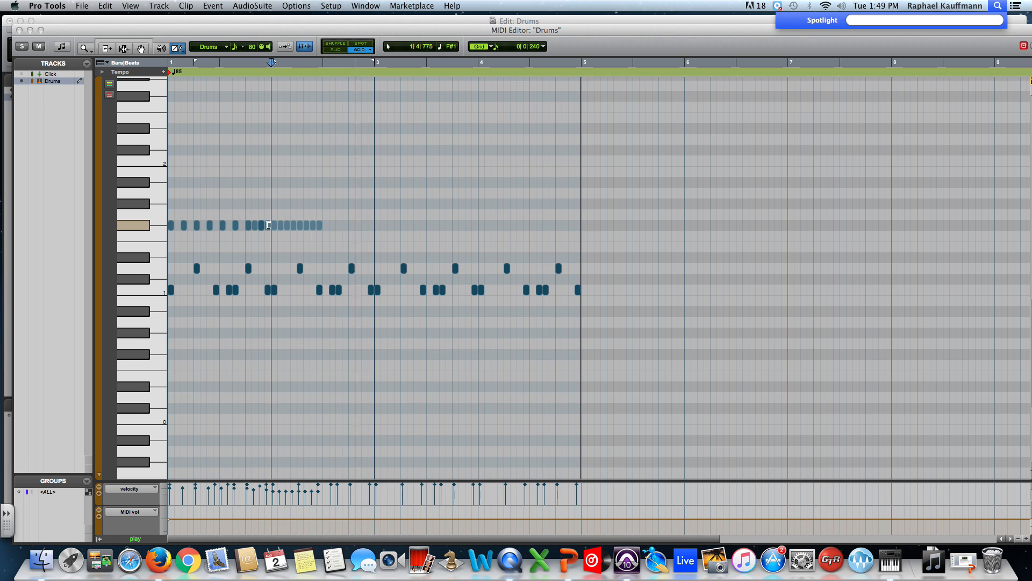
pyautogui.click(281, 227)
pyautogui.press('space')
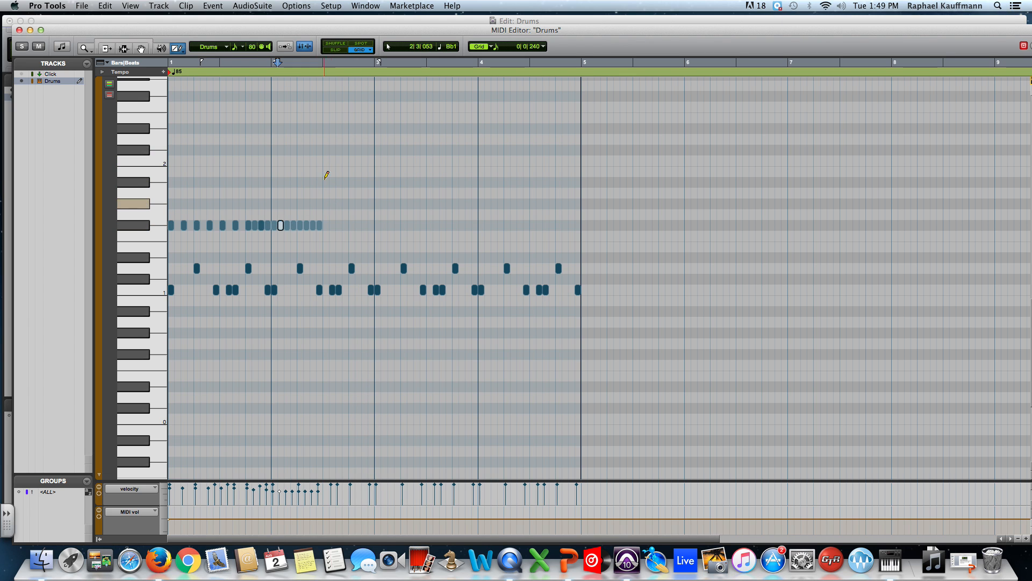
# Delete all the sixteenth F#1 notes in the first half of bar 2.
pyautogui.click(151, 46)
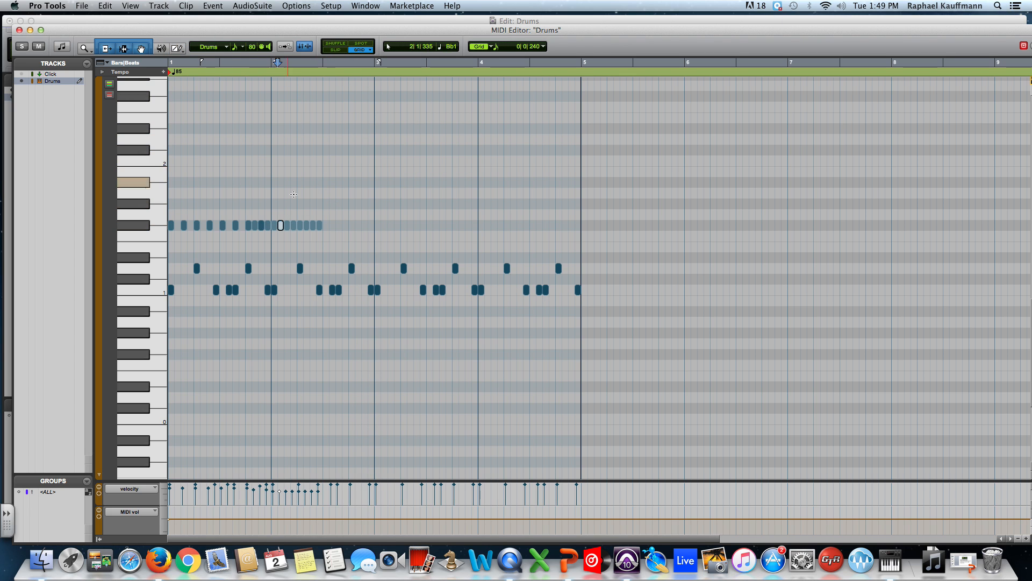
pyautogui.moveTo(337, 247); pyautogui.dragTo(276, 221)
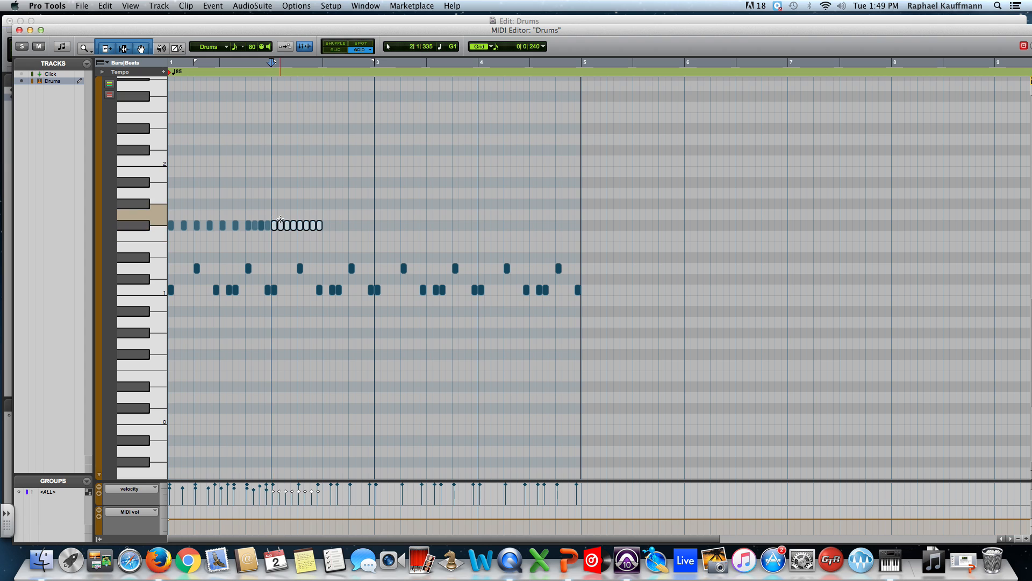
pyautogui.press('Delete')
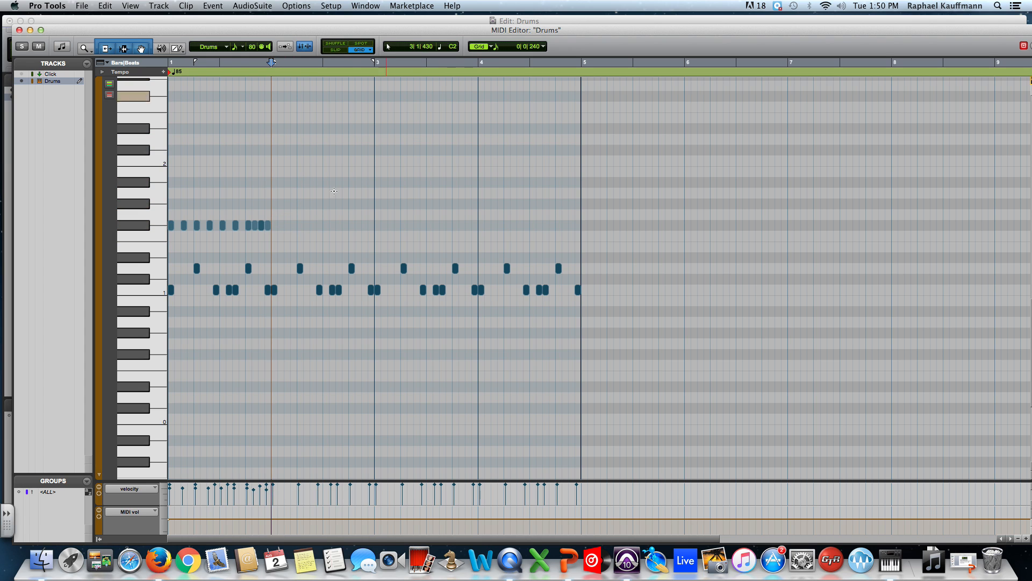
# Set the grid to 1/8 note and draw six consecutive F#1 notes from the start of bar 2 with the Line Pencil.
pyautogui.click(179, 49)
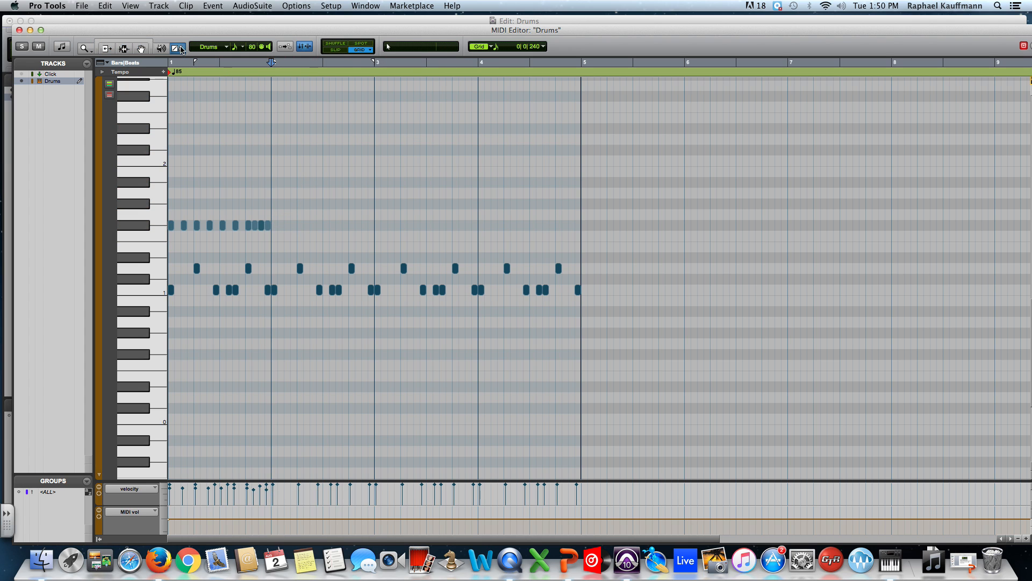
pyautogui.click(498, 49)
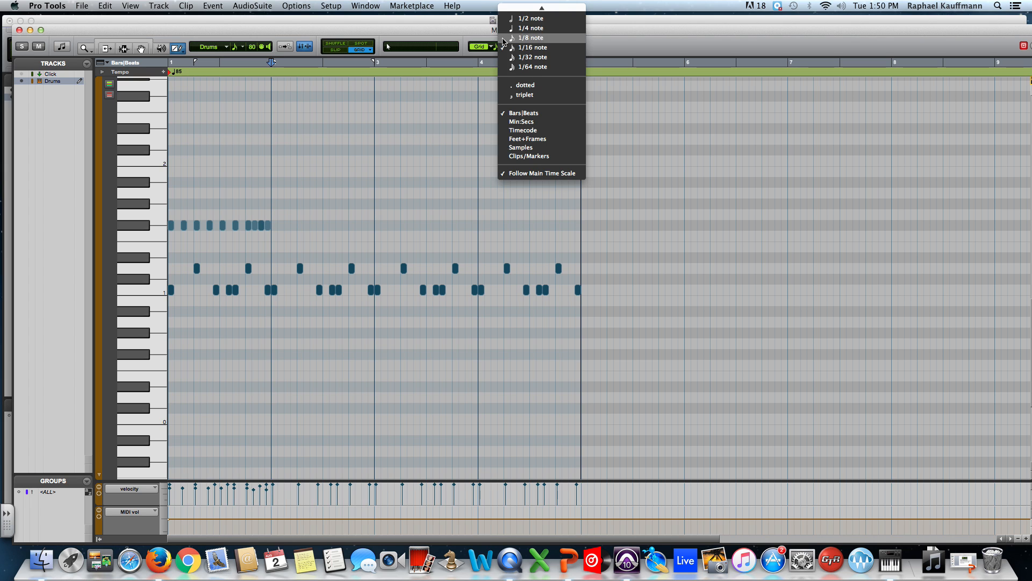
pyautogui.click(519, 36)
pyautogui.click(261, 225)
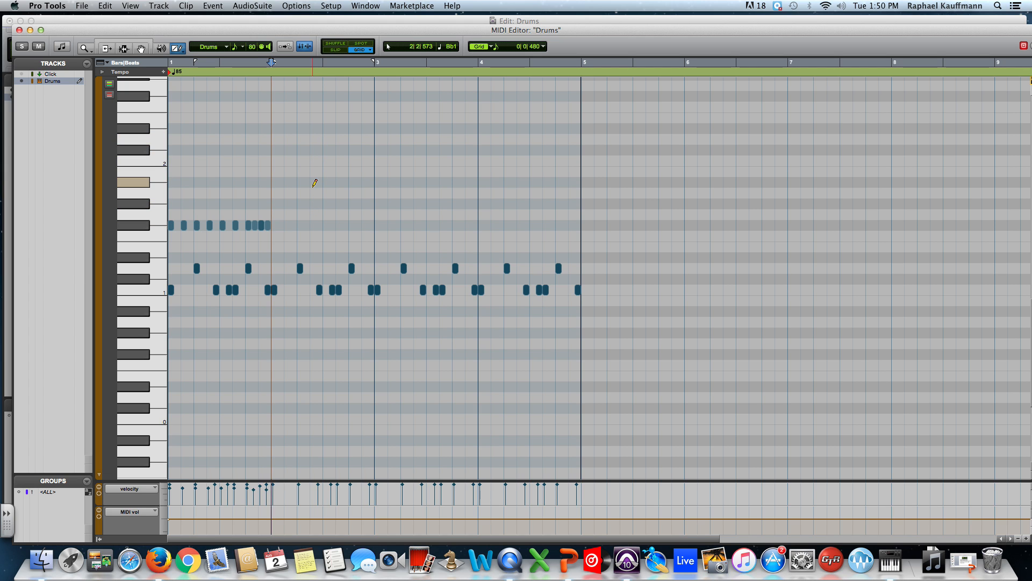
pyautogui.press('super+bracketright')
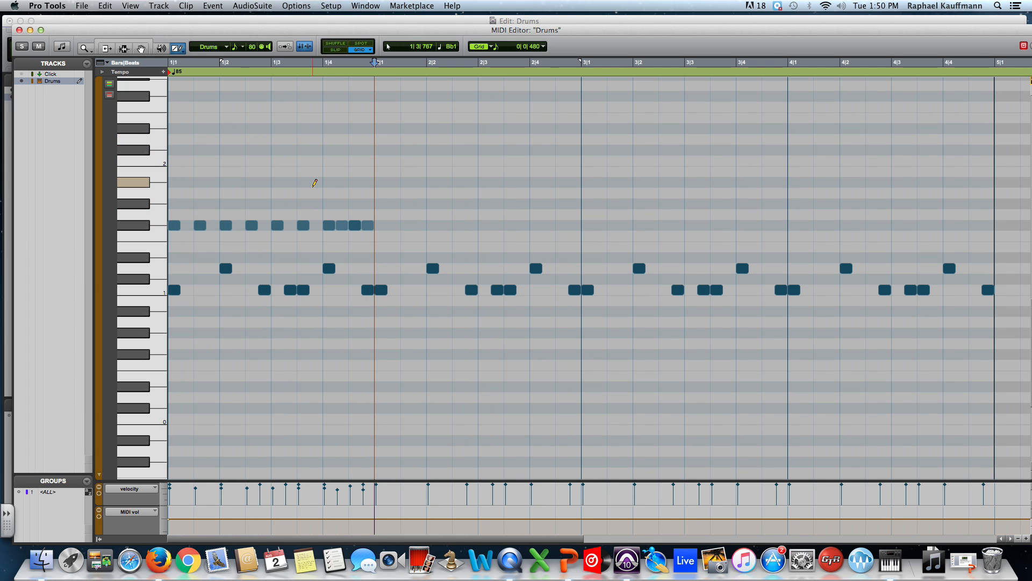
pyautogui.press('super+bracketleft')
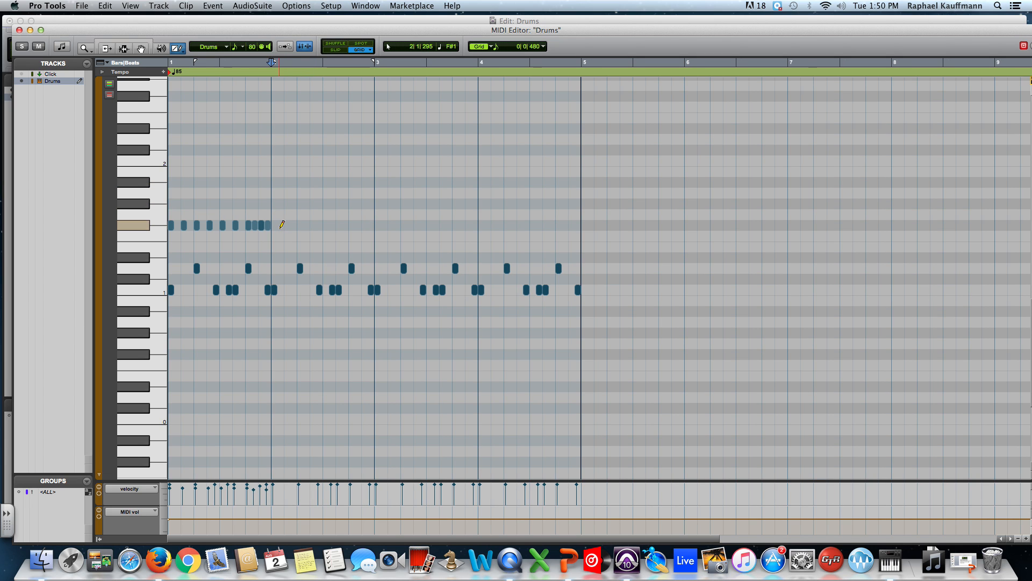
pyautogui.moveTo(278, 225); pyautogui.dragTo(345, 225)
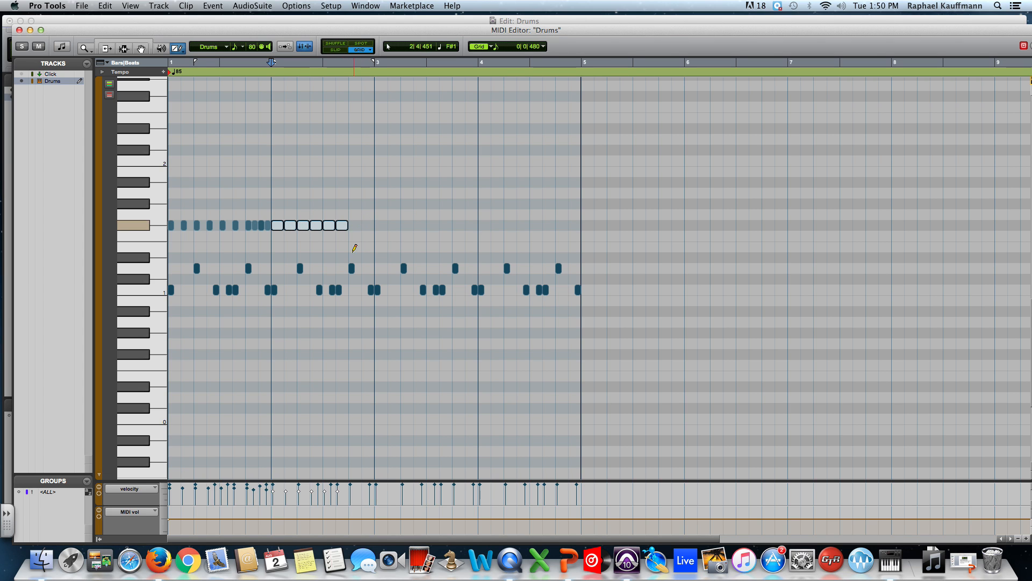
# Raise the velocity of the six new F#1 notes in bar 2 to about 103, and play the beat from the start.
pyautogui.moveTo(316, 493)
pyautogui.mouseDown()
pyautogui.moveTo(314, 479)
pyautogui.moveTo(315, 490)
pyautogui.mouseUp()
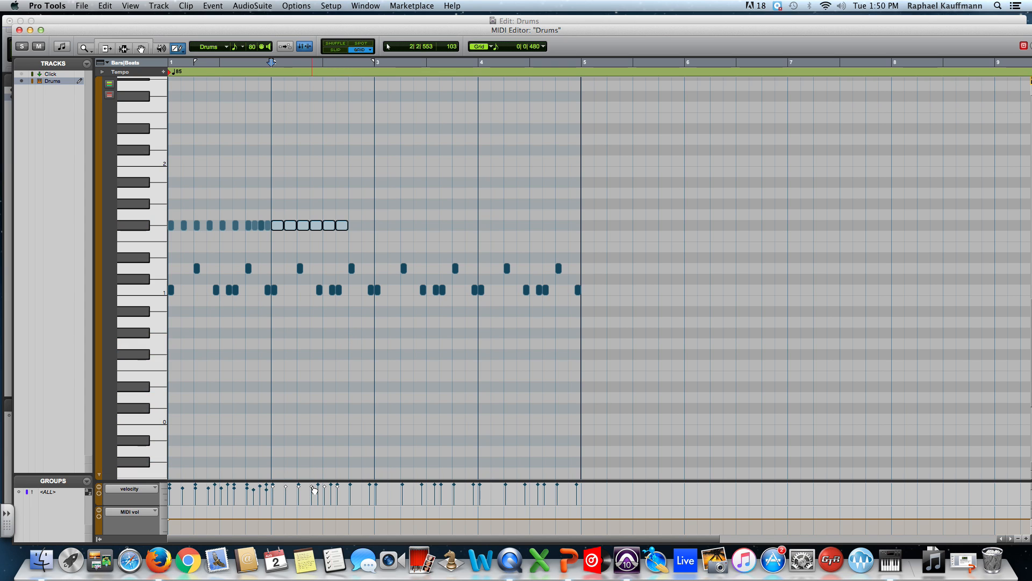
pyautogui.press('Return')
pyautogui.press('space')
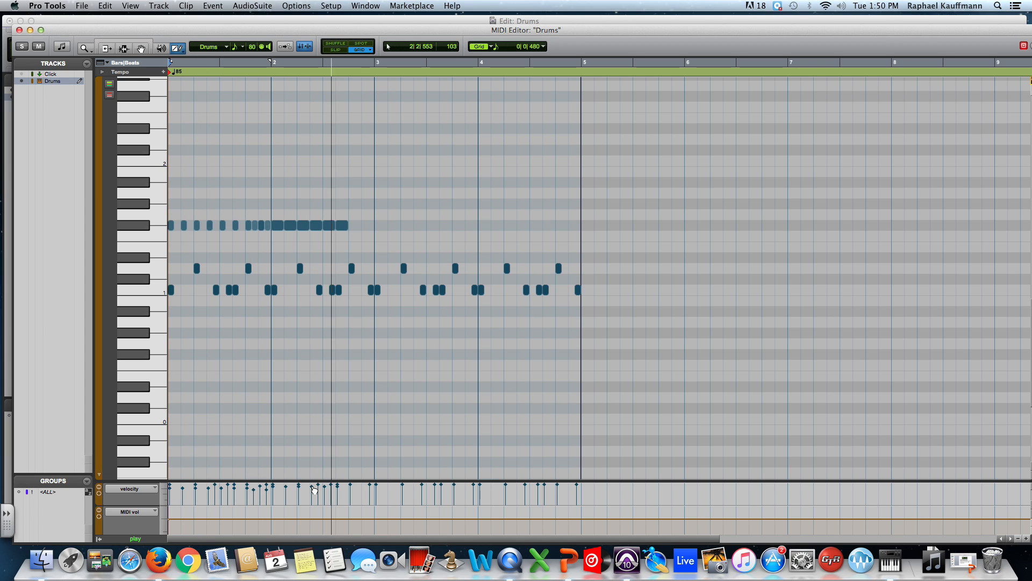
pyautogui.press('space')
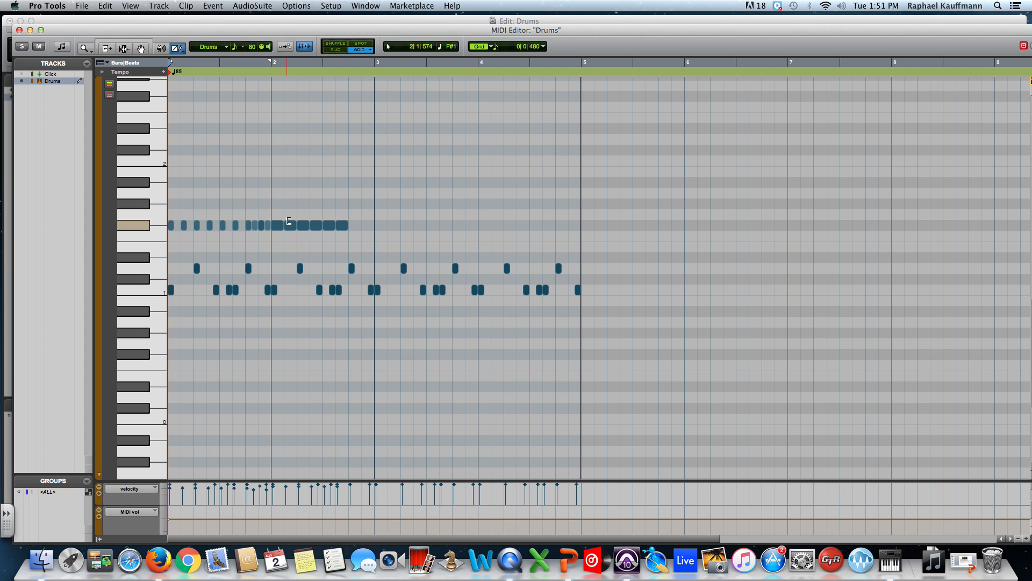
# Set the grid value back to 1/16 note.
pyautogui.press('F5')
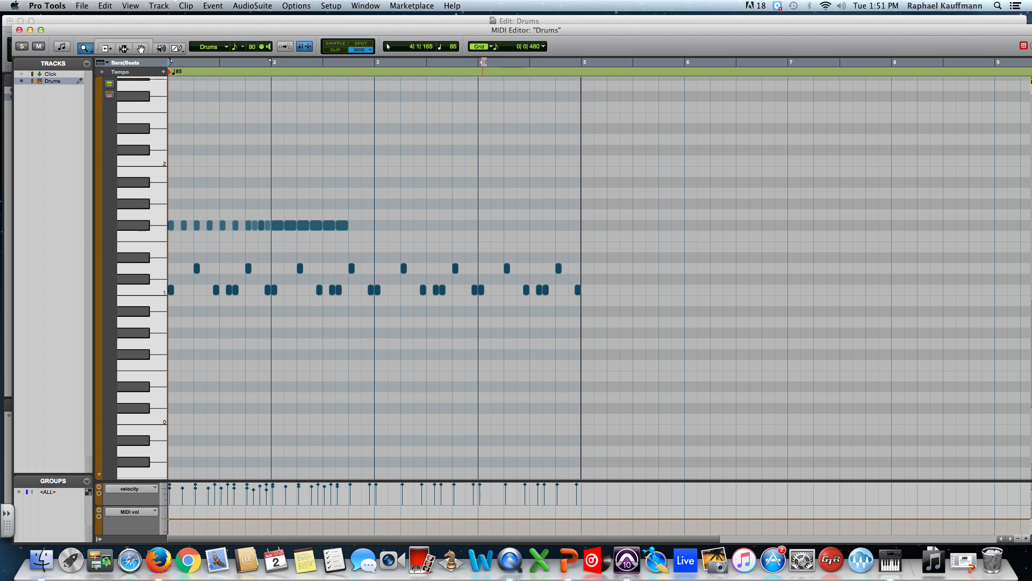
pyautogui.click(501, 47)
pyautogui.click(508, 57)
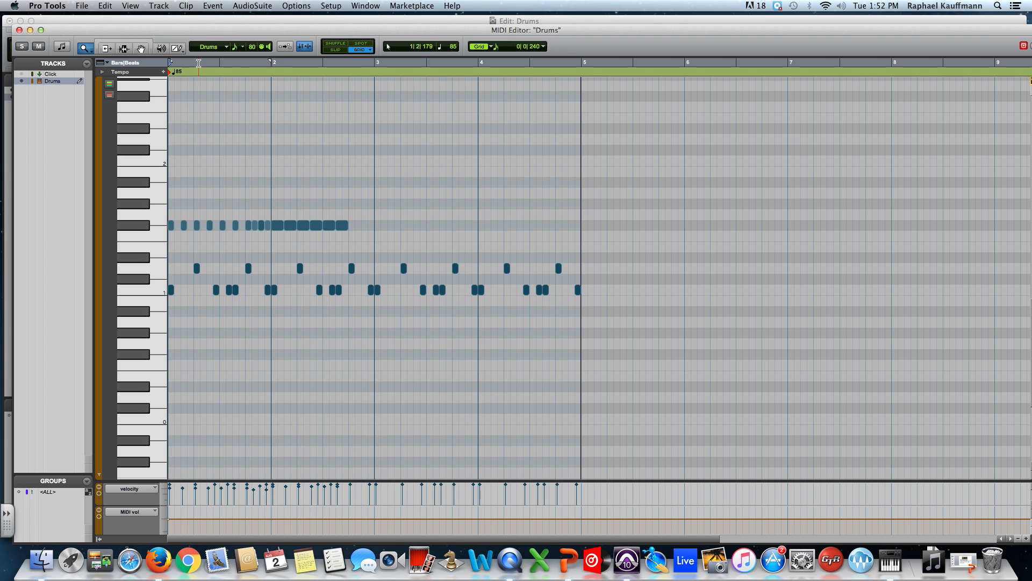
# Try trimming a sixteenth off the start of the first F#1 note in bar 2, and extend it back.
pyautogui.click(138, 43)
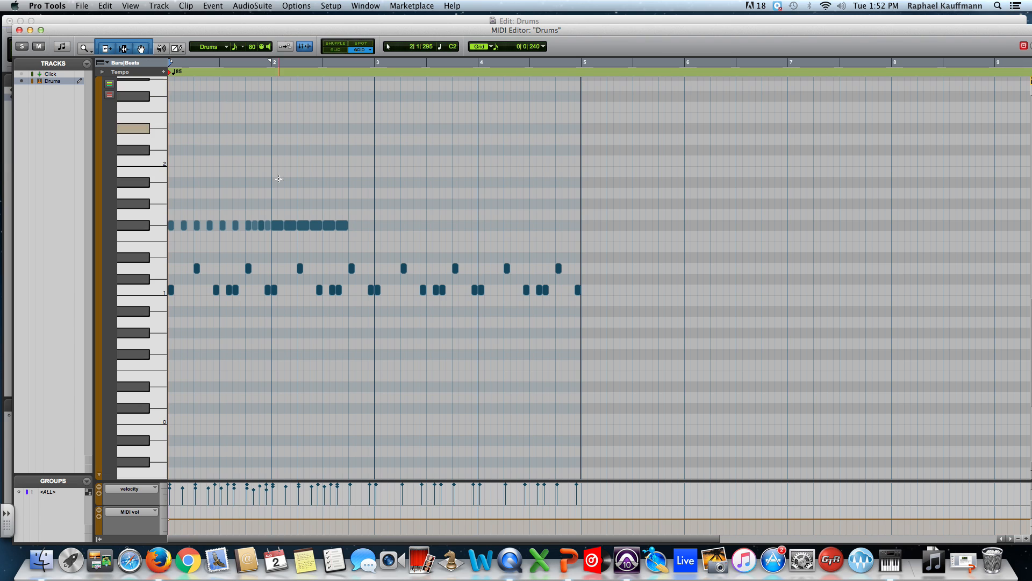
pyautogui.click(278, 228)
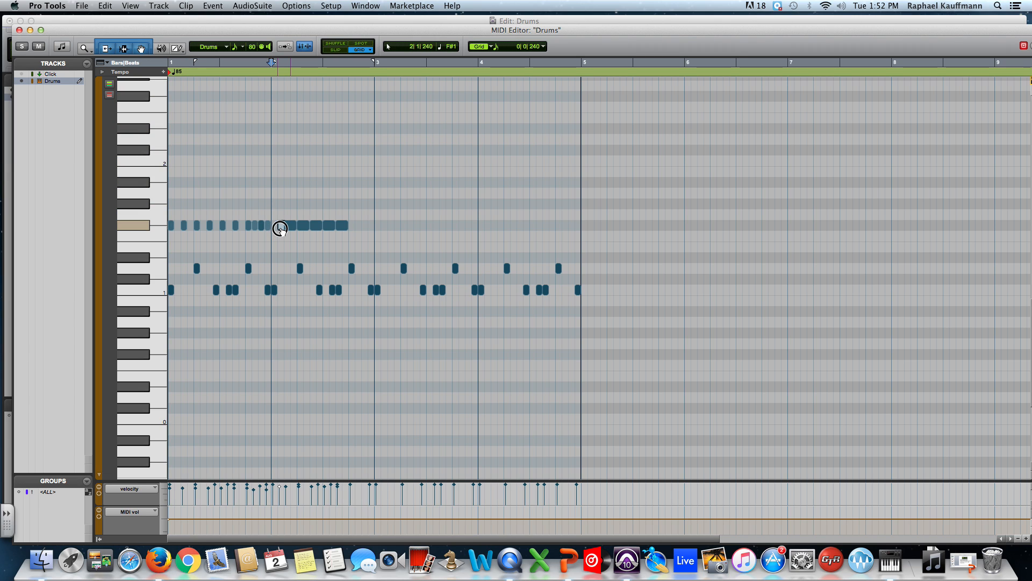
pyautogui.moveTo(280, 228); pyautogui.dragTo(272, 228)
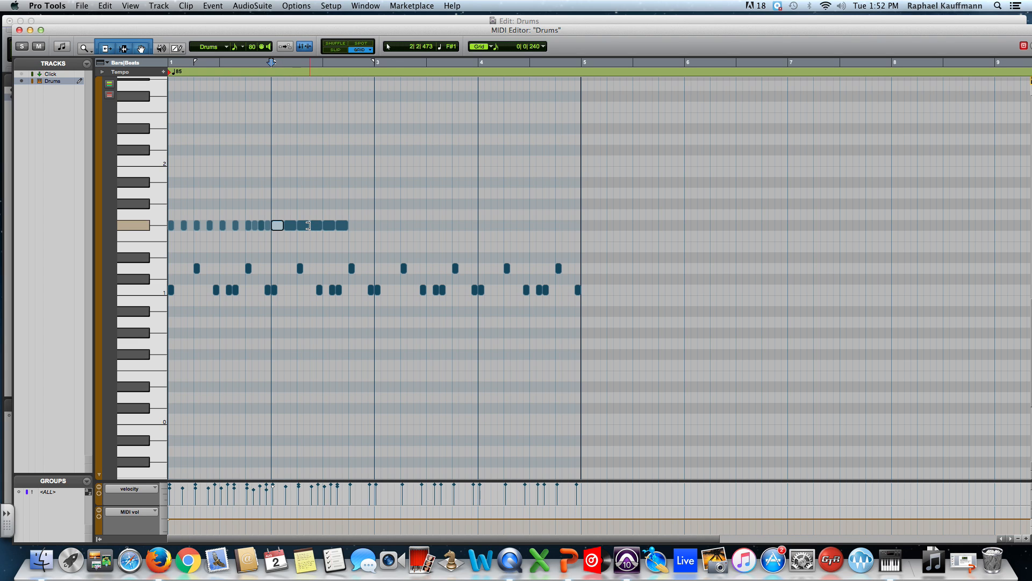
# Set the grid to 1/32 note and fill beat 4 of bar 2 with F#1 notes using the Line Pencil.
pyautogui.click(177, 48)
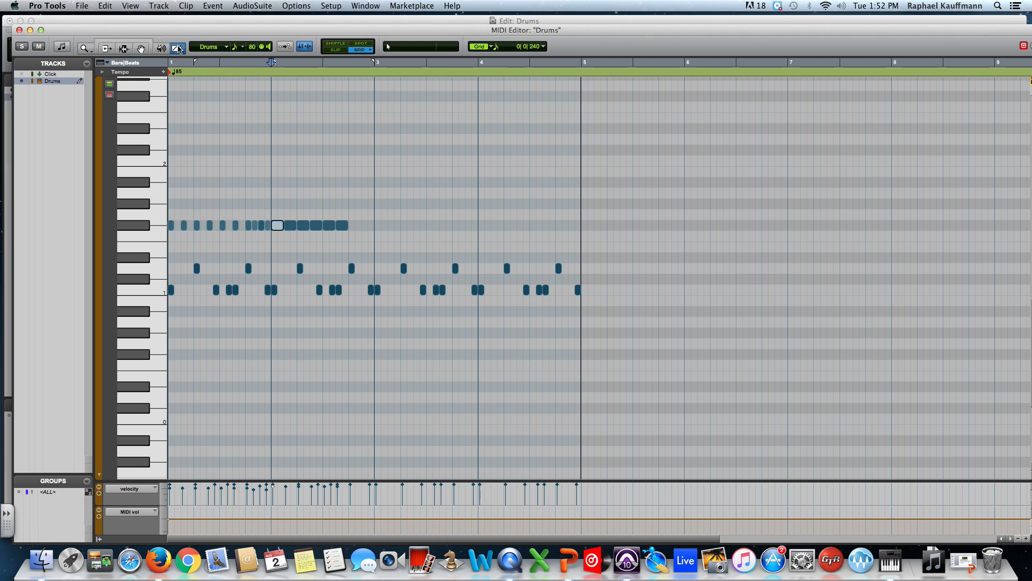
pyautogui.click(179, 49)
pyautogui.click(179, 49)
pyautogui.click(178, 50)
pyautogui.click(190, 70)
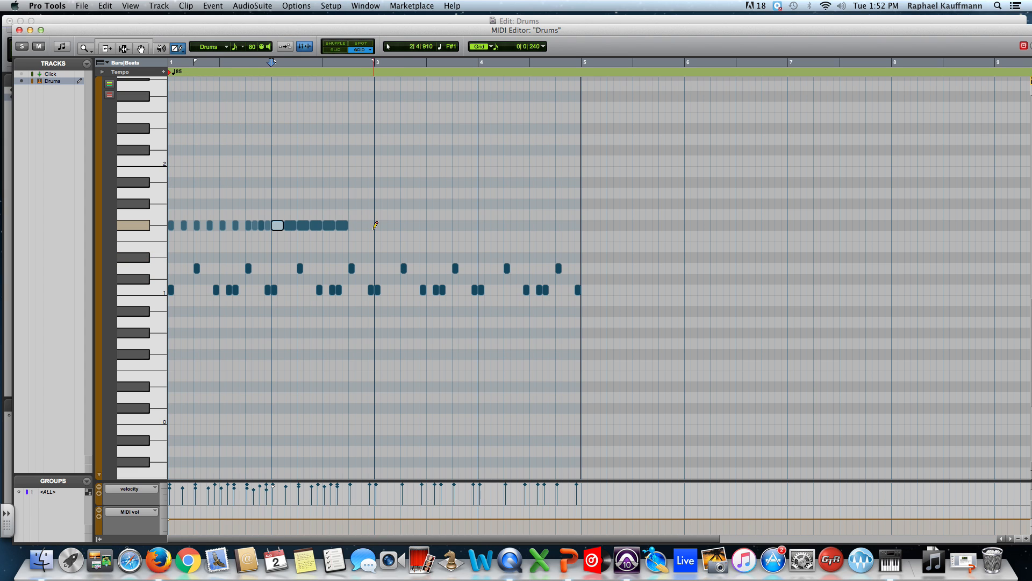
pyautogui.click(497, 49)
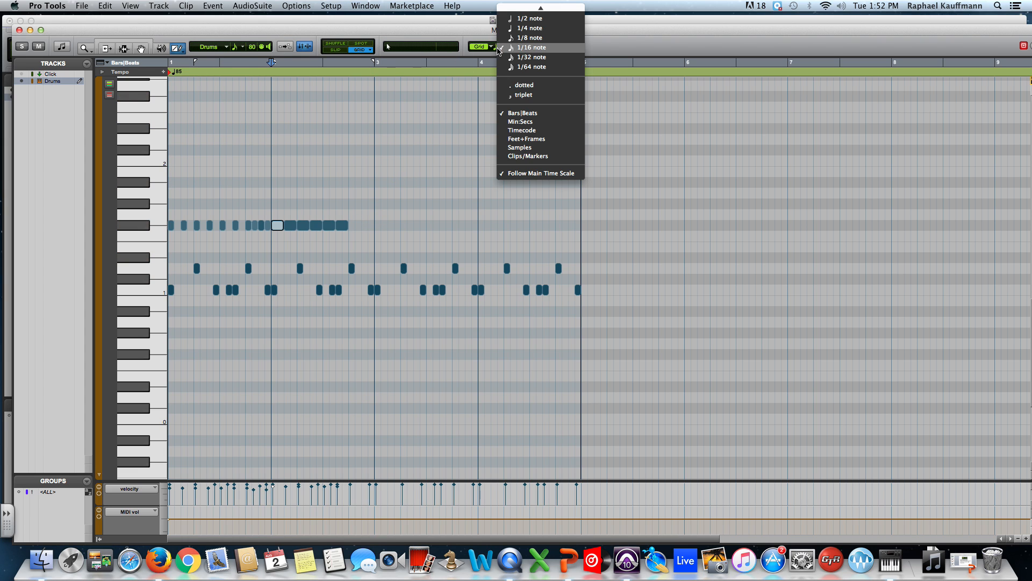
pyautogui.click(519, 55)
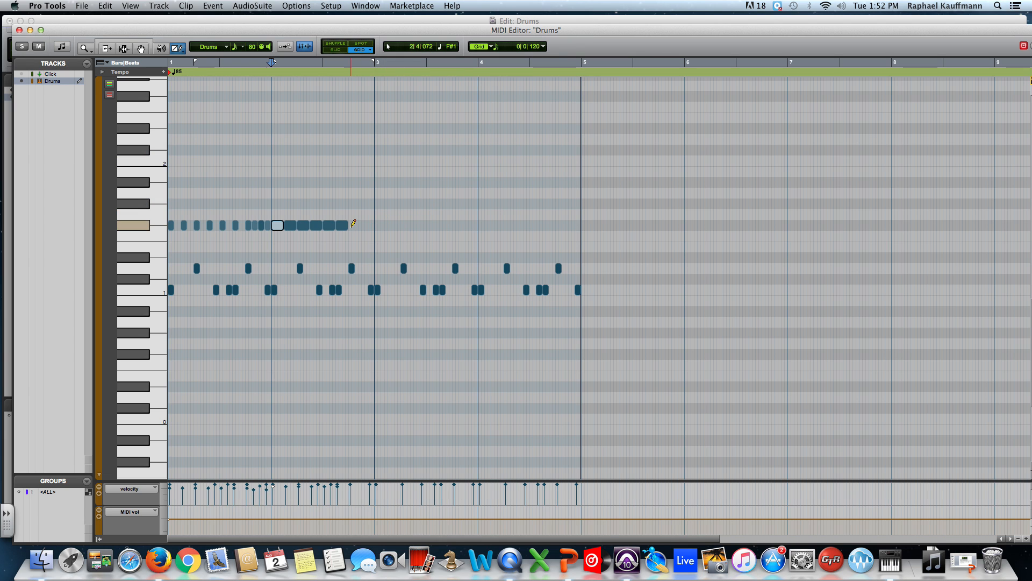
pyautogui.moveTo(353, 224); pyautogui.dragTo(374, 224)
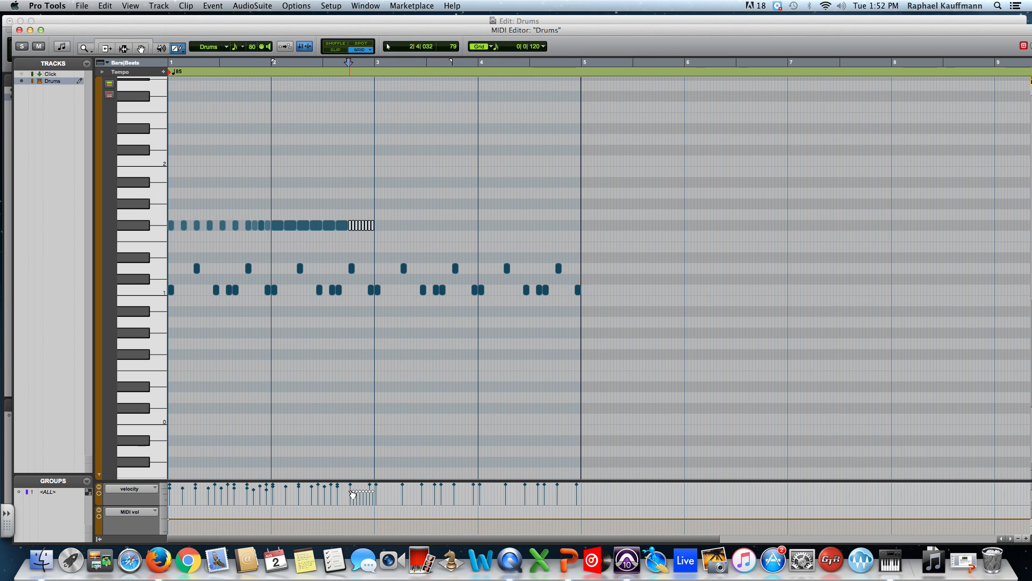
# Raise the velocity of the new 1/32 F#1 notes in bar 2 to about 109, and play the beat from the start.
pyautogui.moveTo(352, 493); pyautogui.dragTo(350, 484)
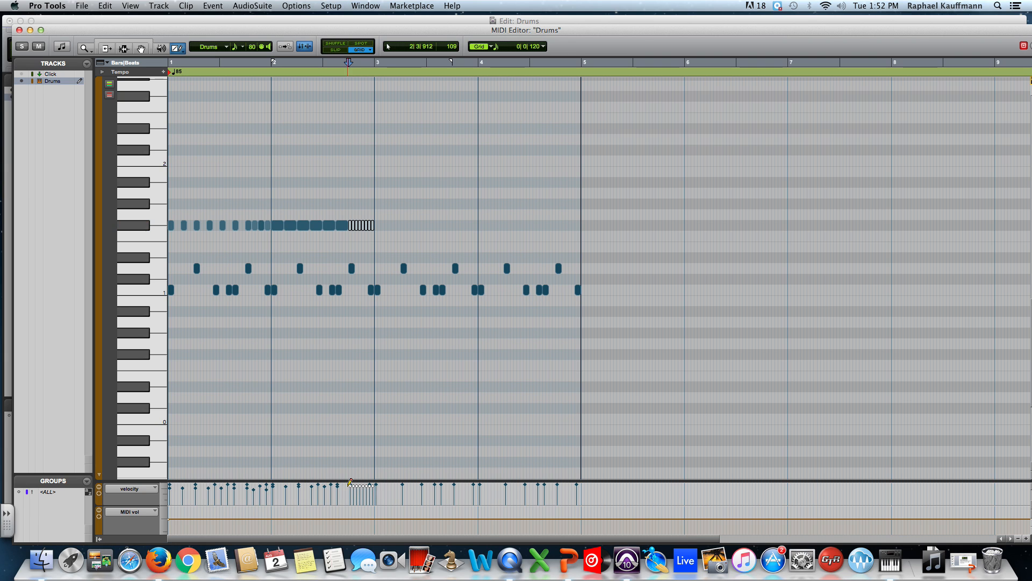
pyautogui.click(148, 45)
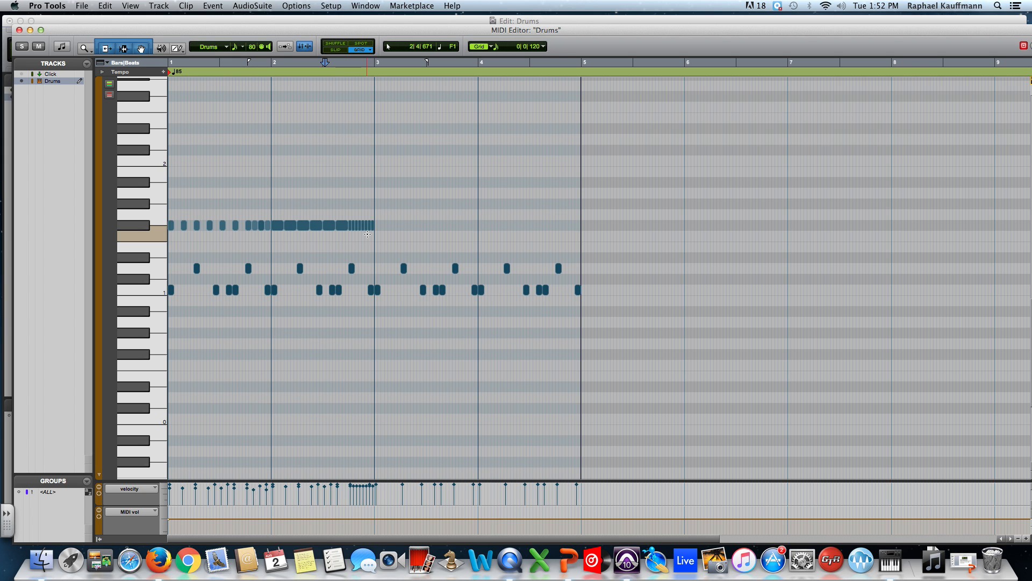
pyautogui.press('Return')
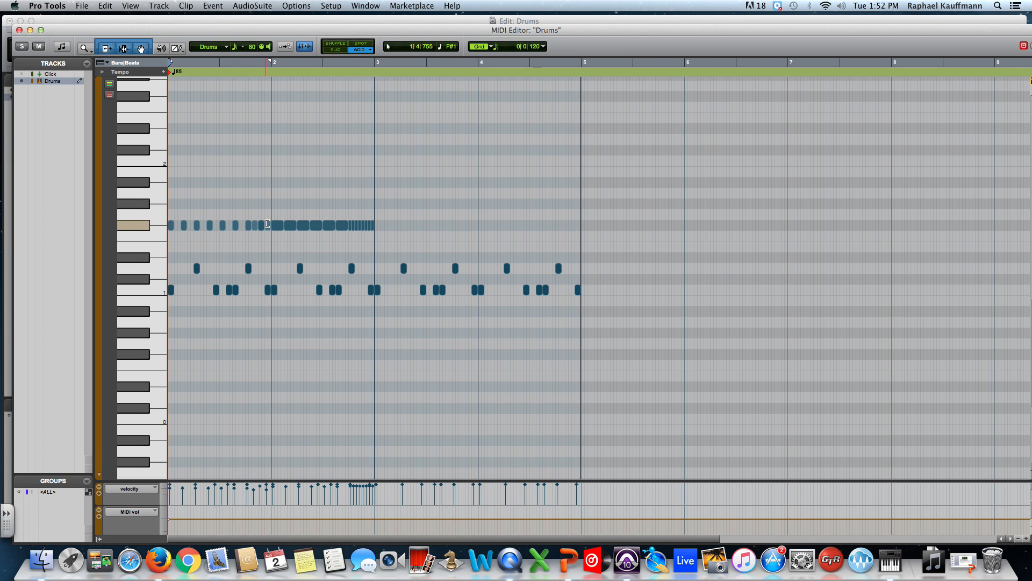
pyautogui.press('space')
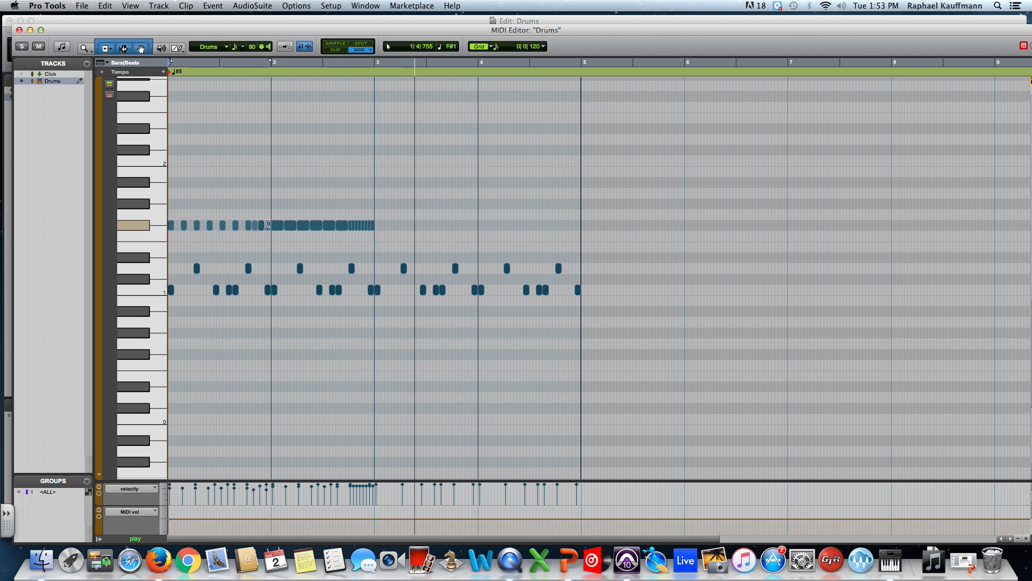
pyautogui.press('space')
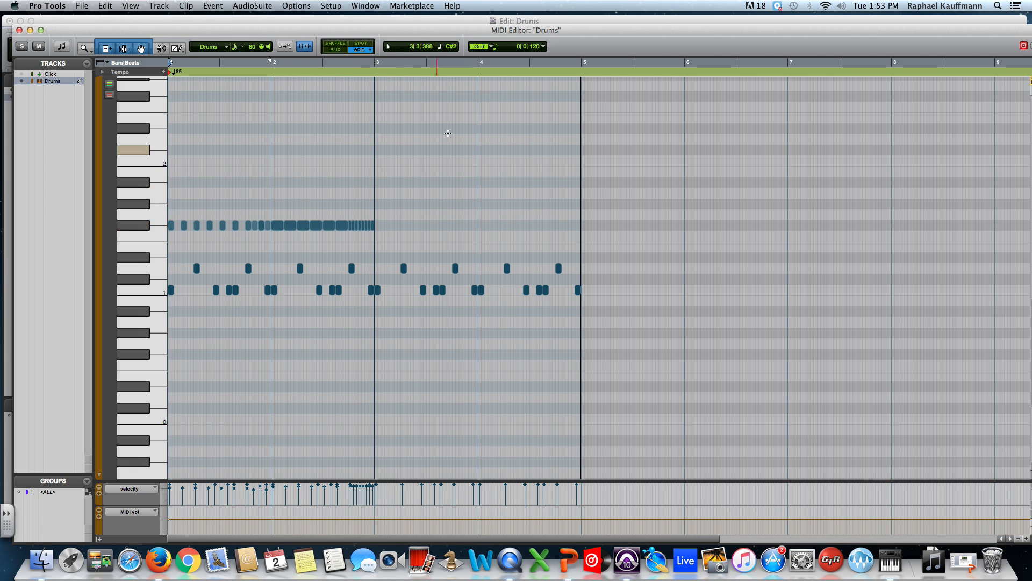
# Set the grid to 1/8 note and draw two F#1 notes on beat 1 and two on beat 3 of bar 3.
pyautogui.click(495, 47)
pyautogui.click(504, 39)
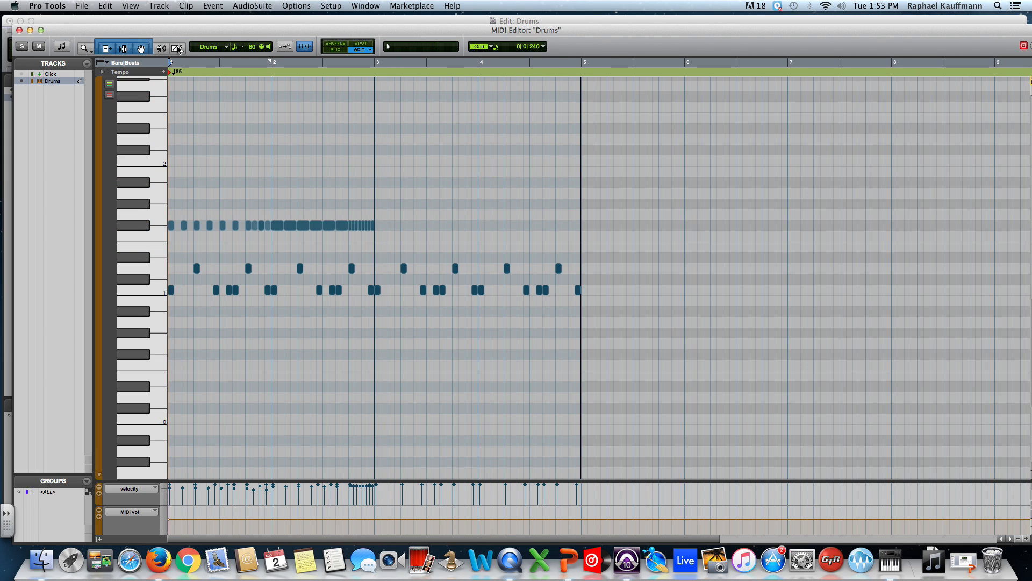
pyautogui.click(177, 48)
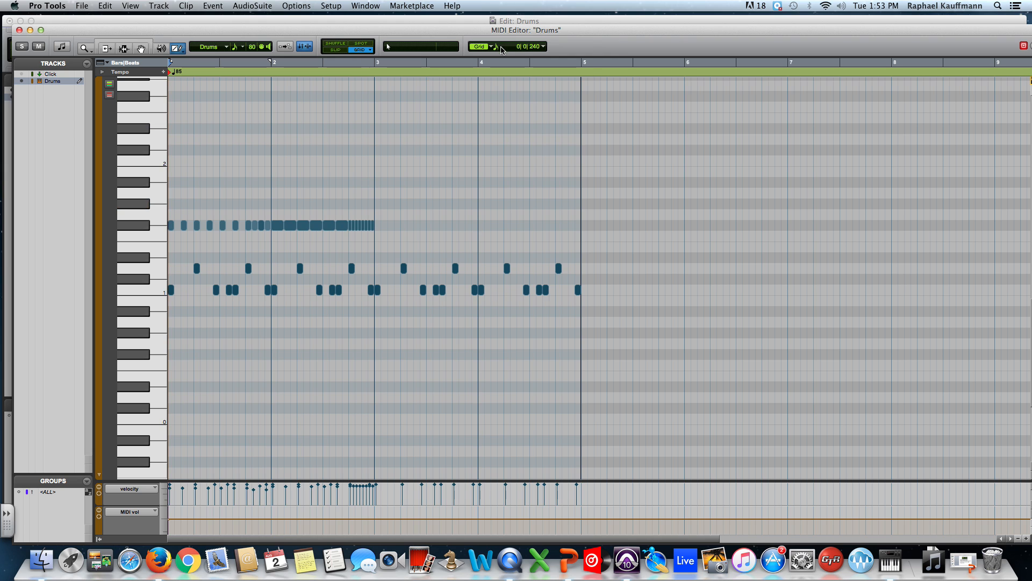
pyautogui.click(502, 50)
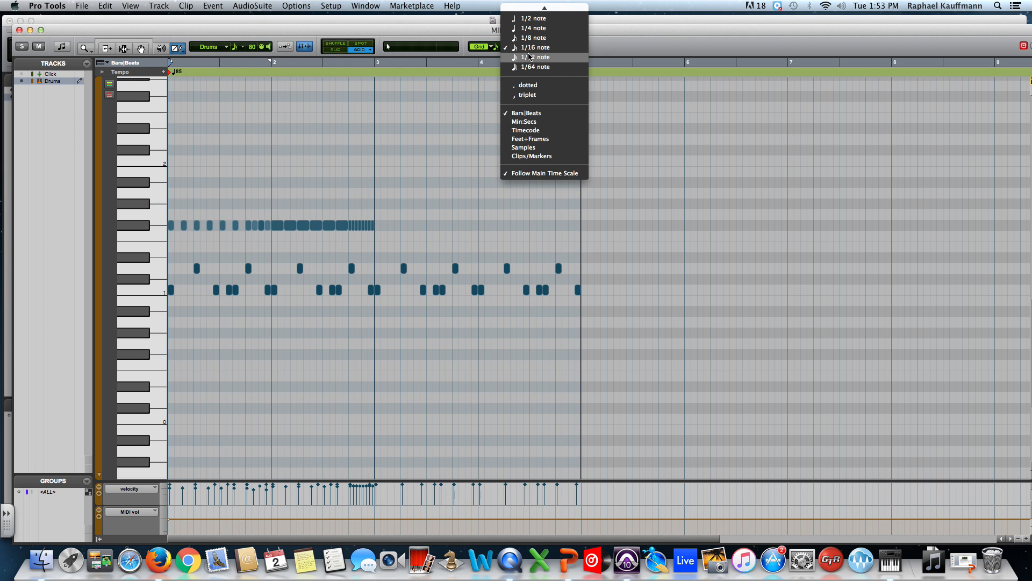
pyautogui.click(529, 38)
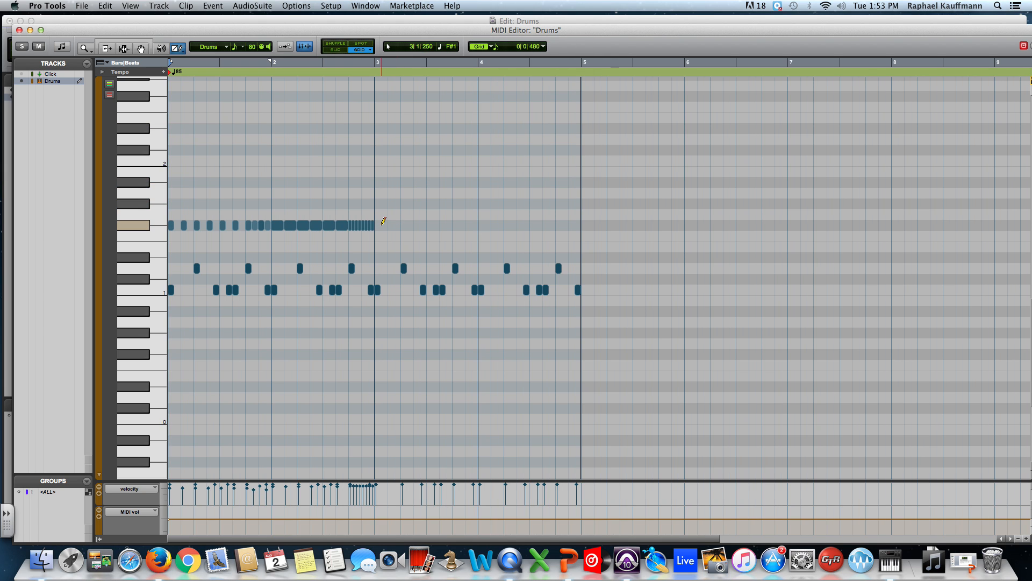
pyautogui.moveTo(382, 224); pyautogui.dragTo(444, 224)
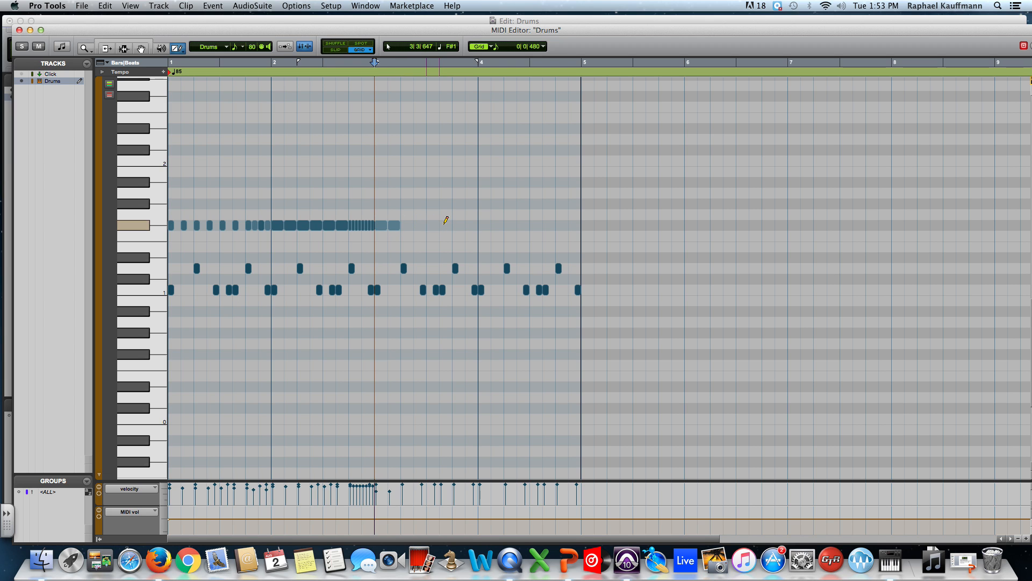
pyautogui.click(445, 225)
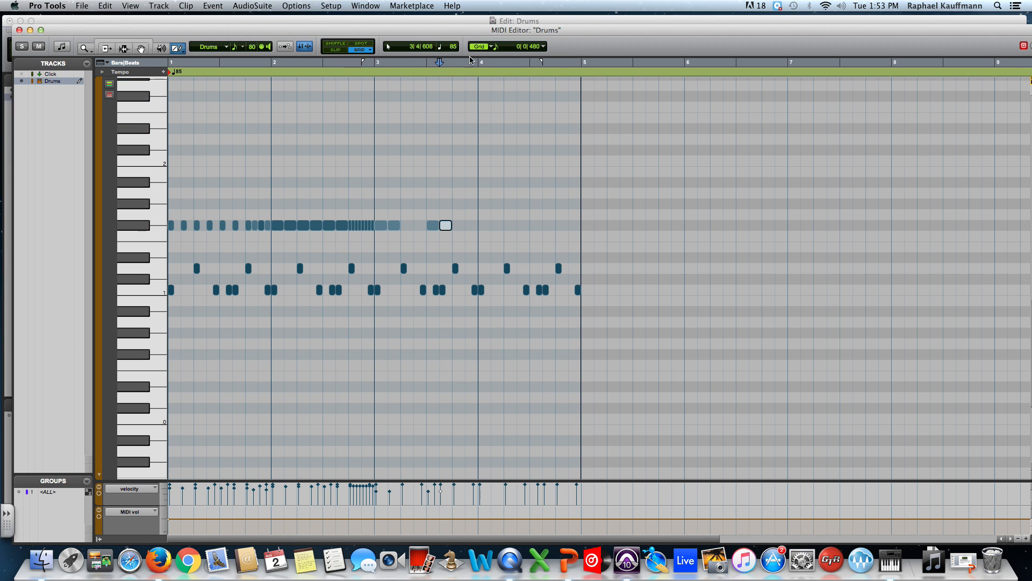
# Set the grid to 1/32 note and fill beat 2 of bar 3 with F#1 notes.
pyautogui.click(495, 48)
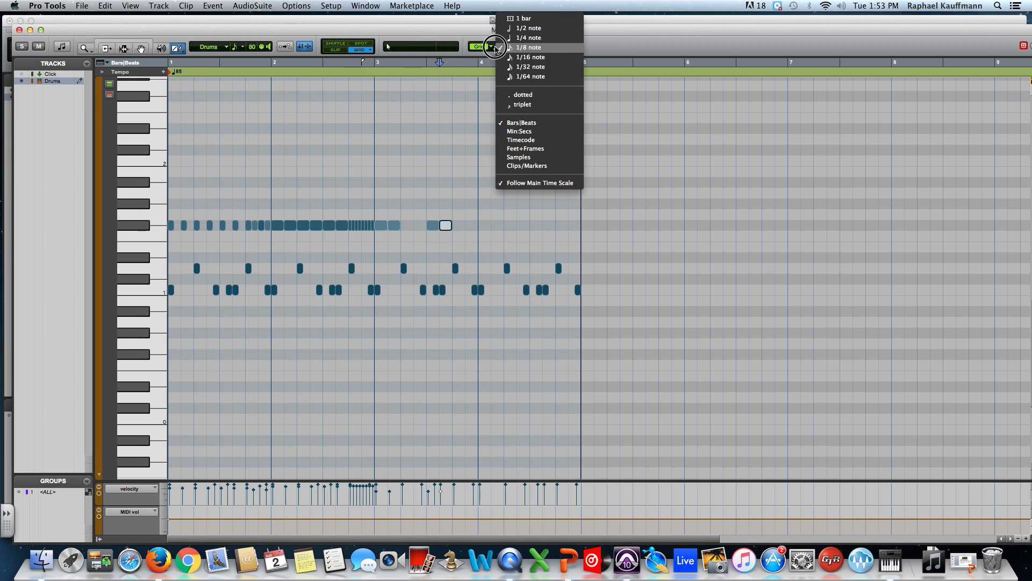
pyautogui.click(530, 67)
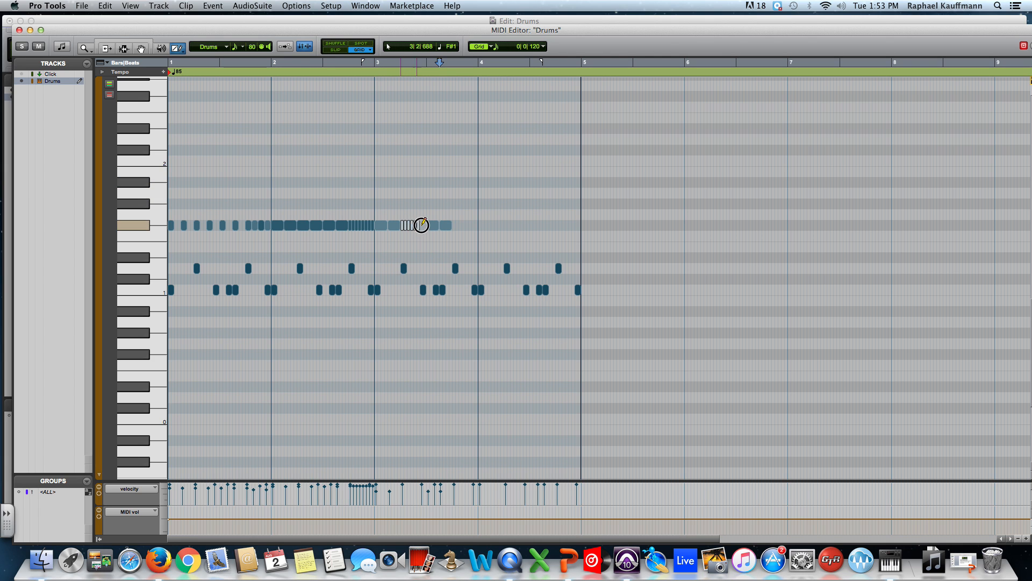
pyautogui.moveTo(426, 224); pyautogui.dragTo(426, 225)
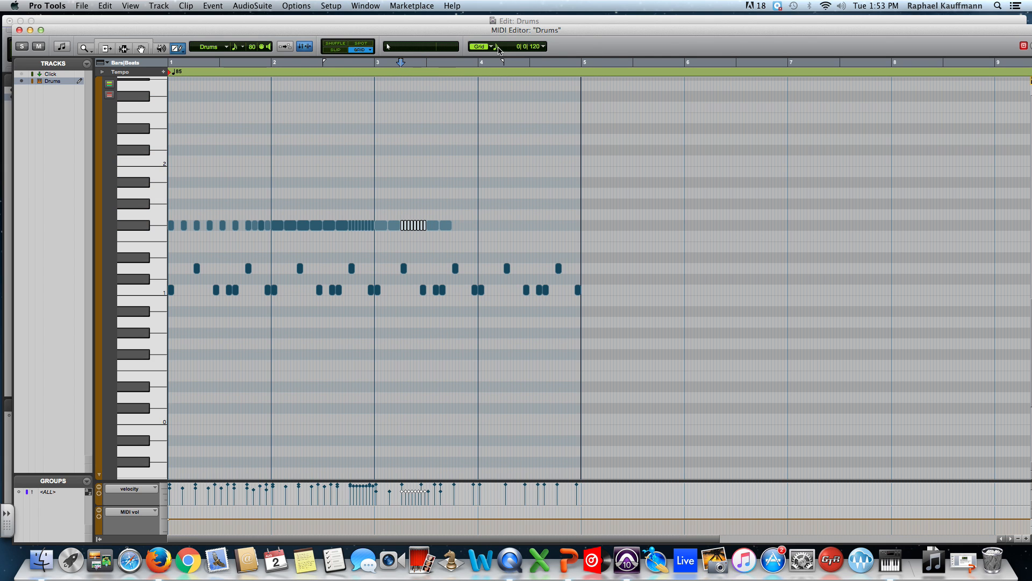
# Set the grid to 1/64 note and fill beat 4 of bar 3 with F#1 notes.
pyautogui.click(498, 48)
pyautogui.click(516, 60)
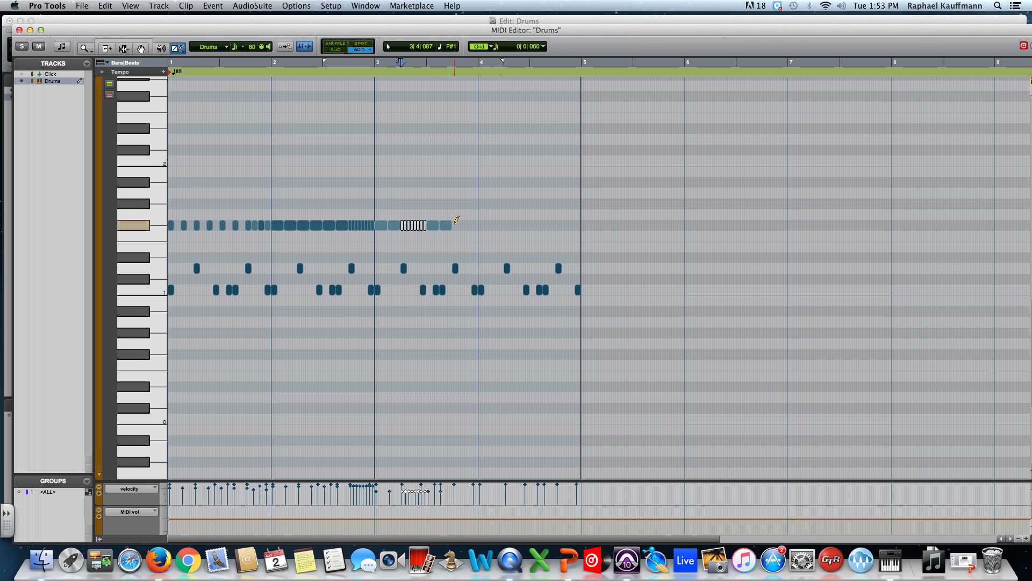
pyautogui.moveTo(454, 224); pyautogui.dragTo(478, 224)
pyautogui.press('t')
pyautogui.press('t')
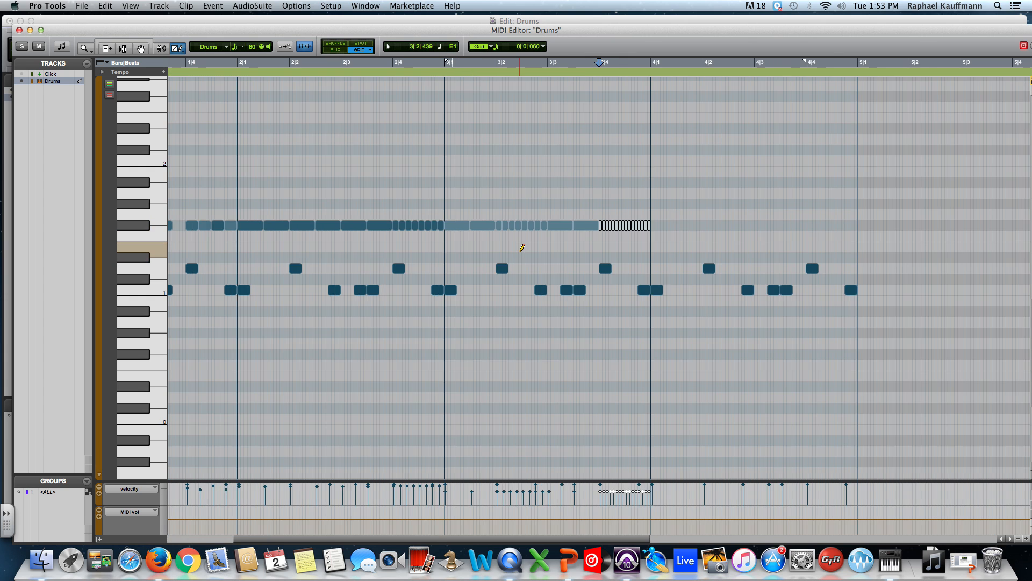
pyautogui.press('r')
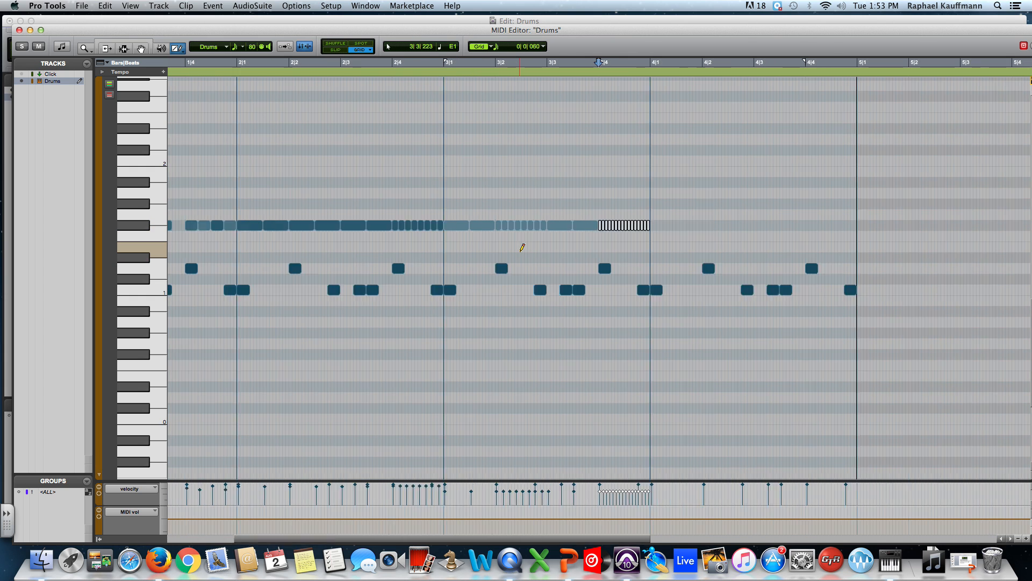
pyautogui.press('r')
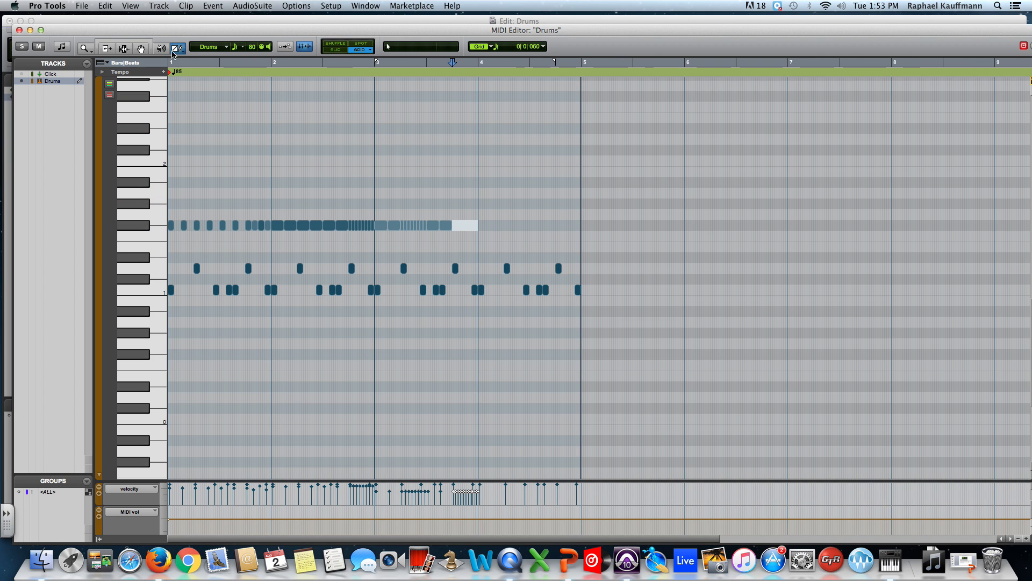
# Raise the velocity of all F#1 notes in bar 3 together, and play from the start of bar 3.
pyautogui.click(141, 43)
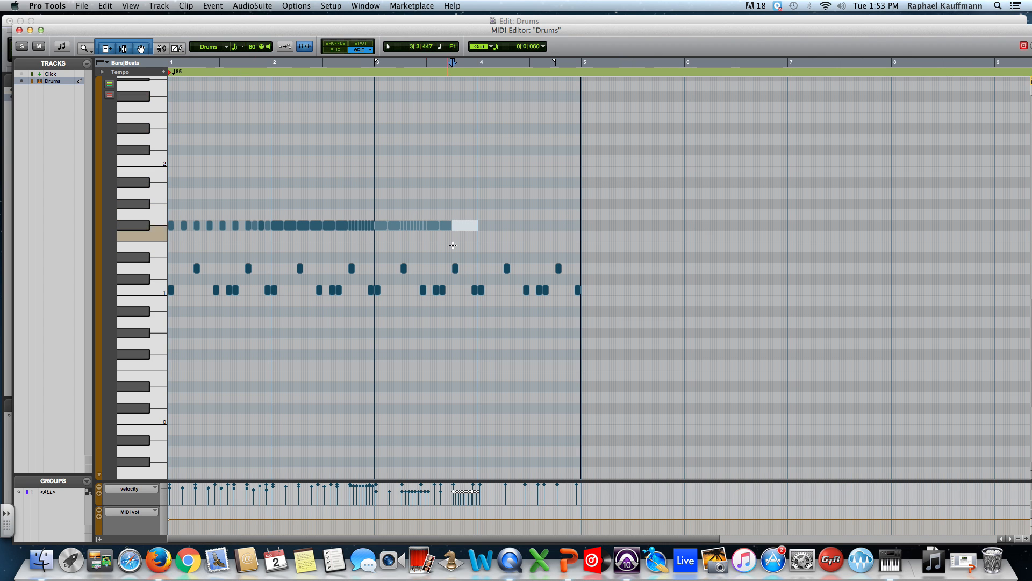
pyautogui.moveTo(481, 243); pyautogui.dragTo(379, 225)
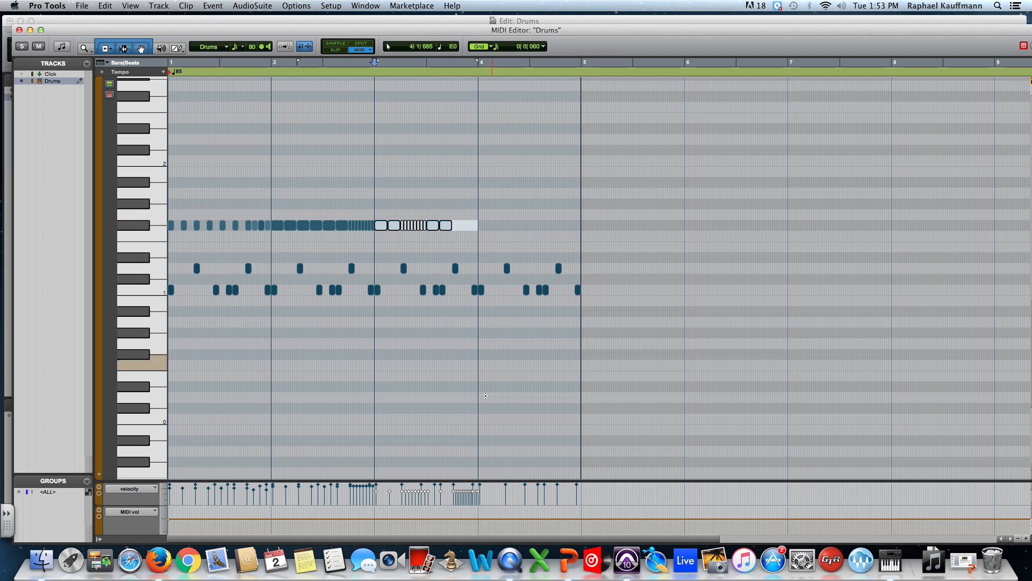
pyautogui.moveTo(457, 496); pyautogui.dragTo(461, 490)
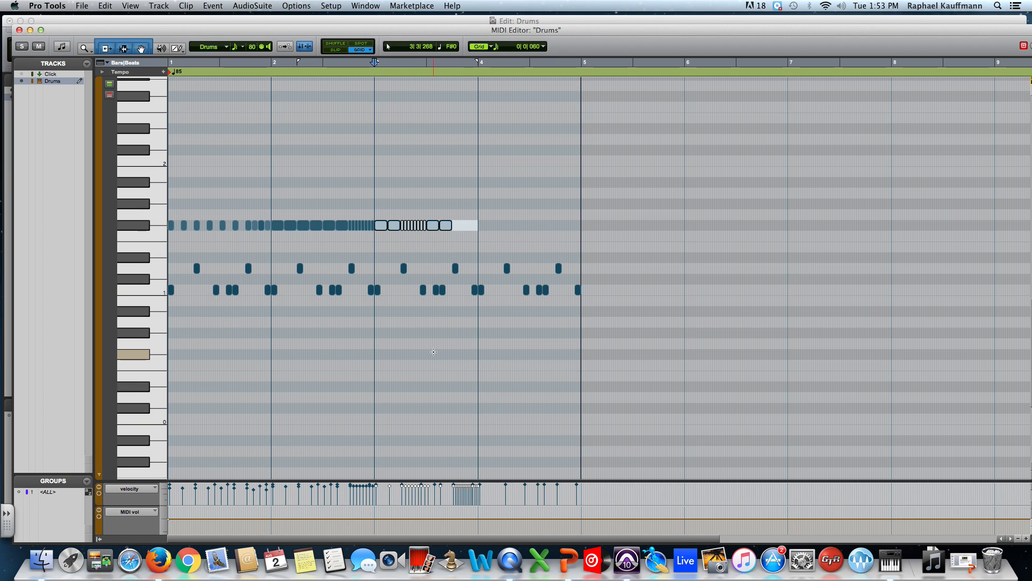
pyautogui.click(434, 351)
pyautogui.click(375, 331)
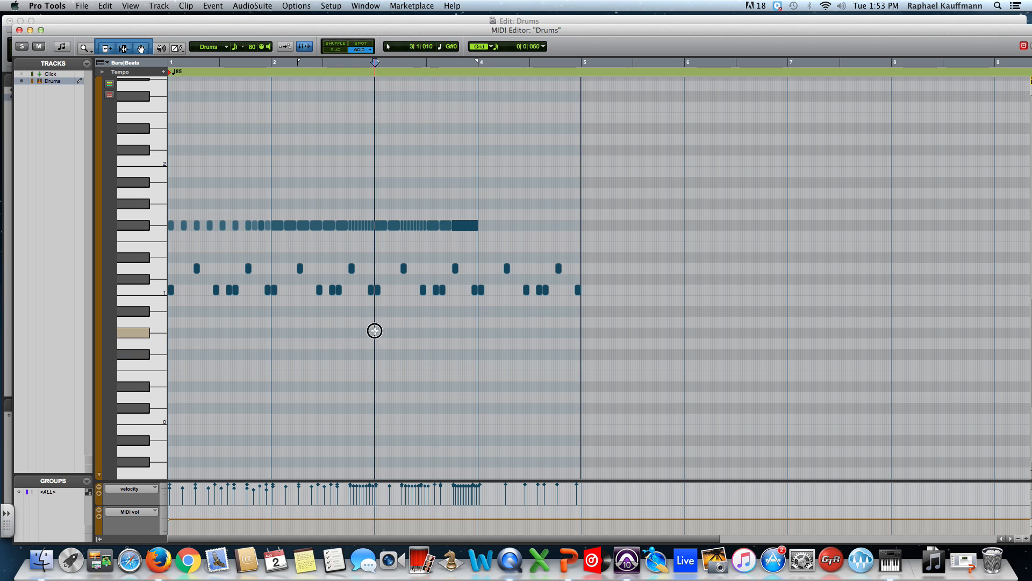
pyautogui.press('space')
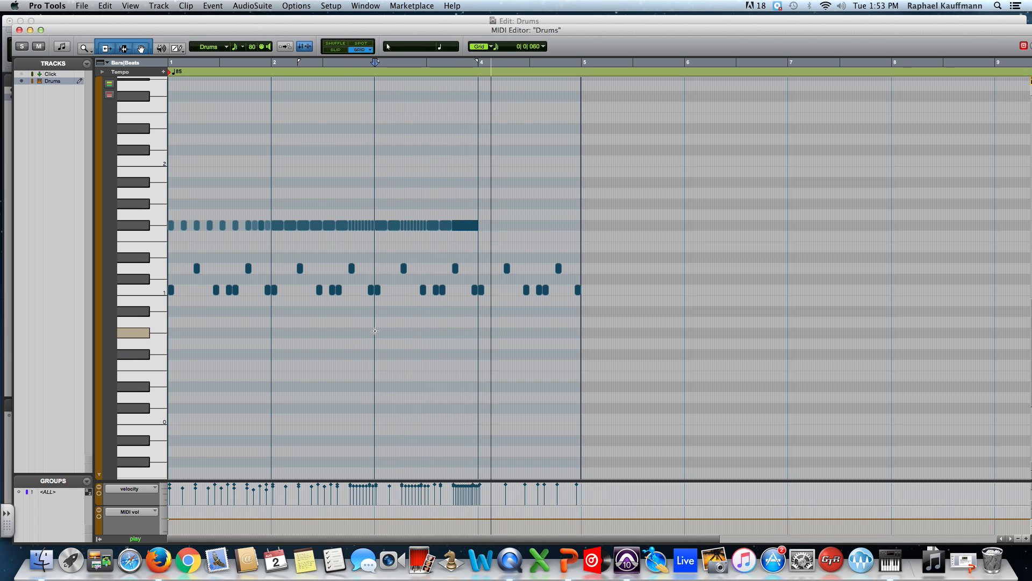
pyautogui.press('space')
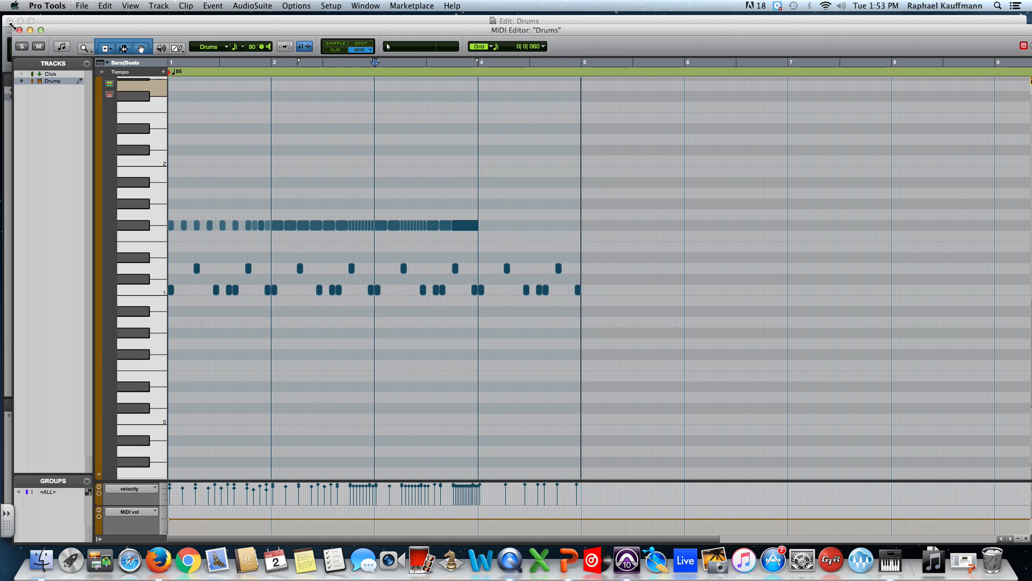
# Close the MIDI Editor and replace the bar 4 drum clip with a copy of the bar 1 clip.
pyautogui.click(19, 30)
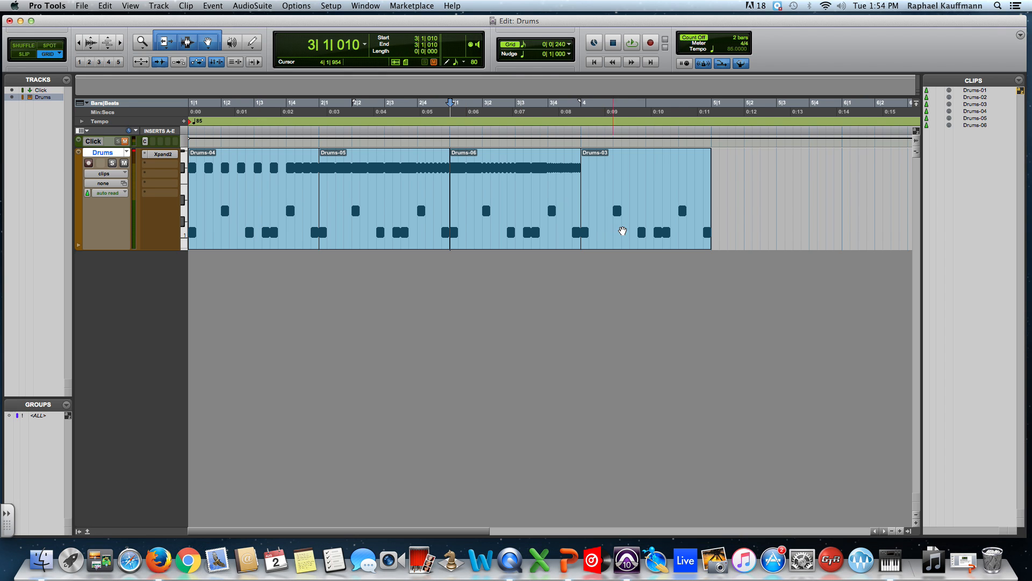
pyautogui.click(622, 230)
pyautogui.press('Delete')
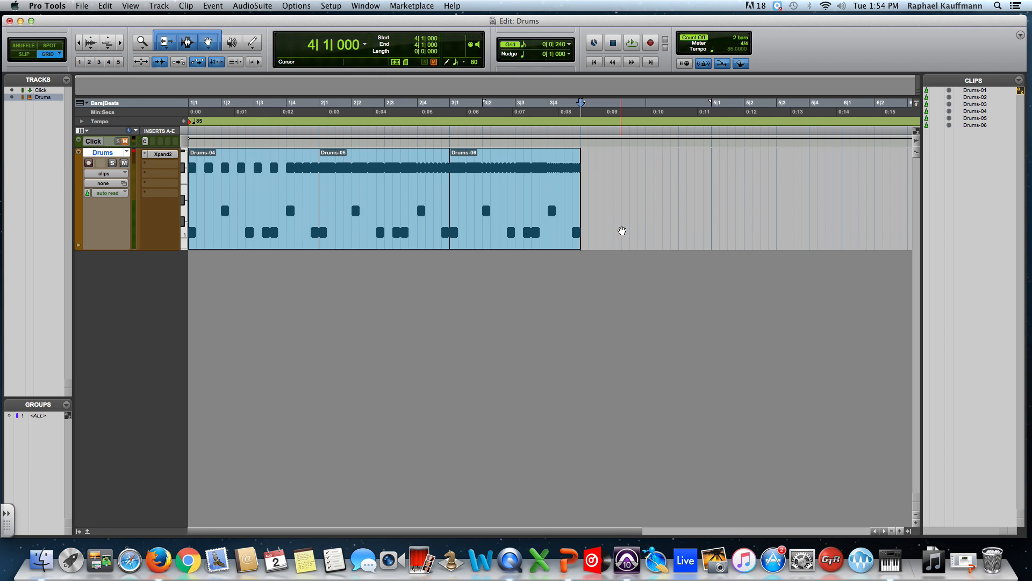
pyautogui.click(280, 243)
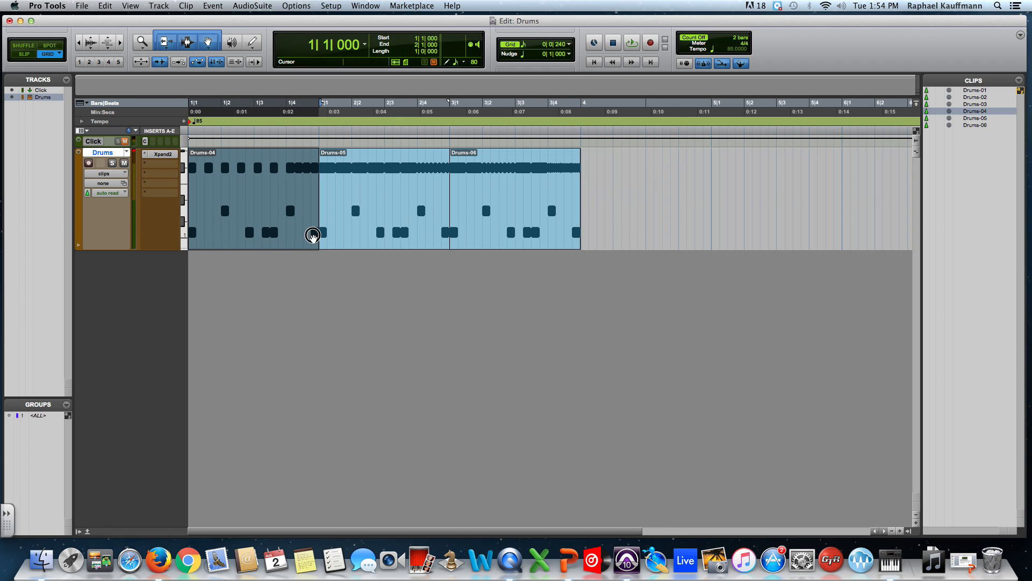
pyautogui.moveTo(313, 235); pyautogui.dragTo(667, 226)
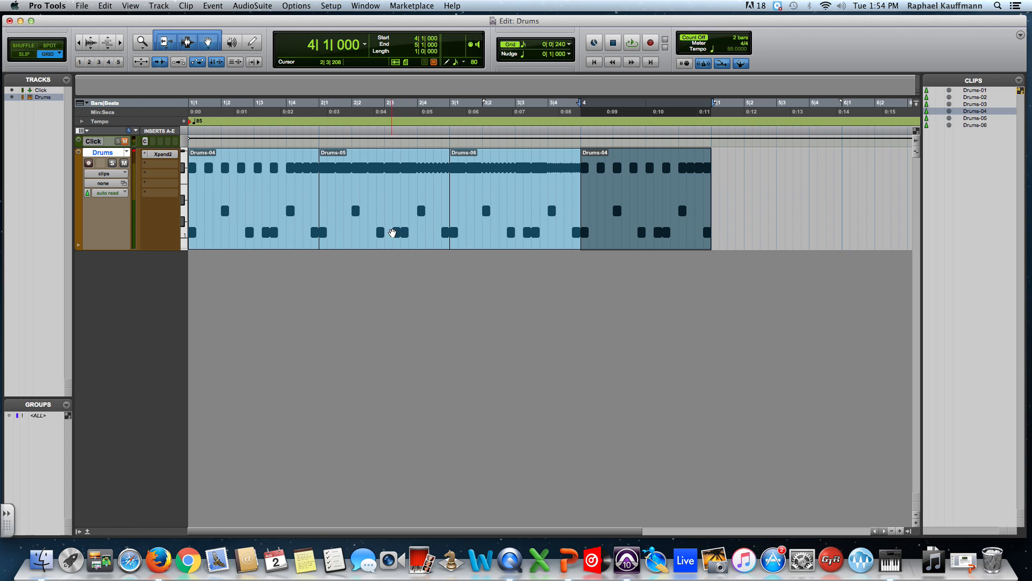
# Select all four drum clips and play the pattern from the start, stopping in bar 2.
pyautogui.press('super+a')
pyautogui.press('space')
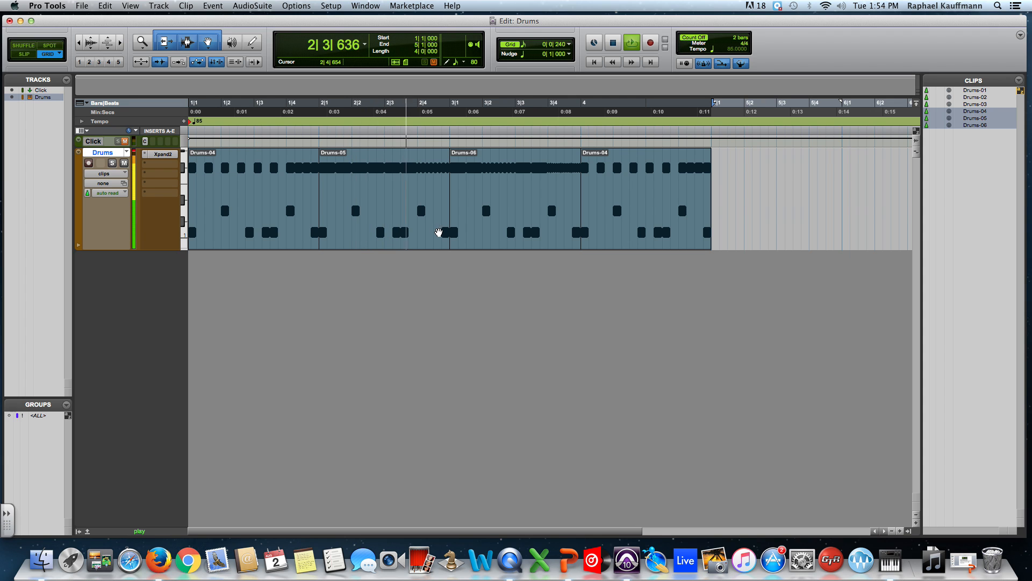
pyautogui.press('space')
pyautogui.click(418, 190)
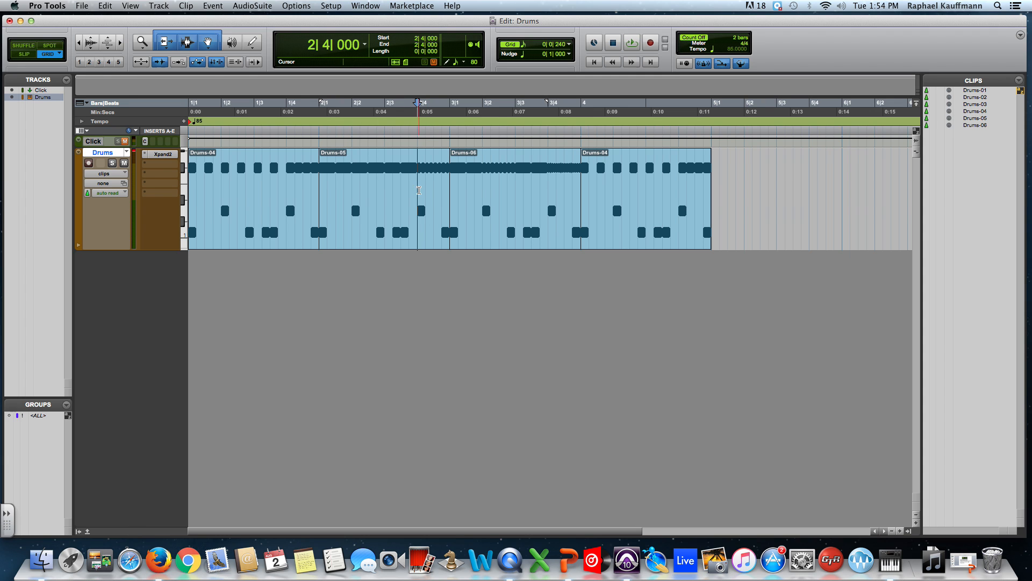
# Open the bar 2 drum clip in the MIDI Editor and draw four 1/64-note D1 hits directly before beat 4.
pyautogui.doubleClick(421, 226)
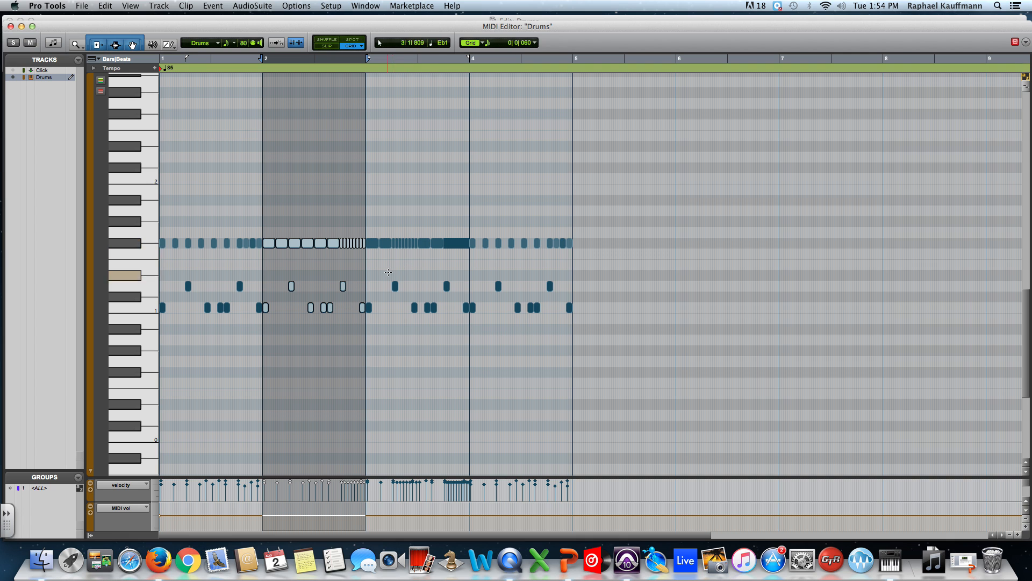
pyautogui.press('super+bracketright')
pyautogui.press('super+bracketright')
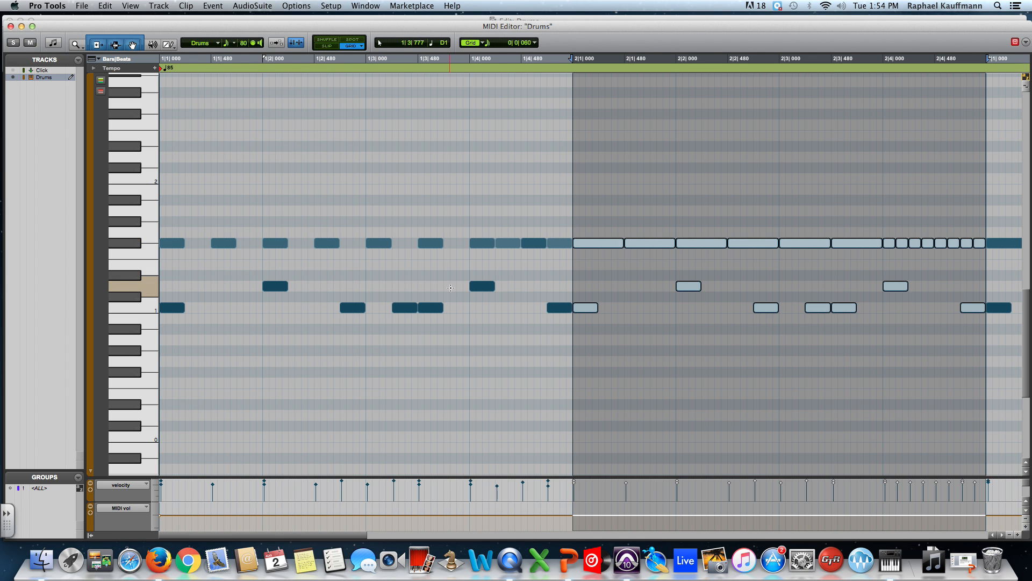
pyautogui.hscroll(5, 767, 270)
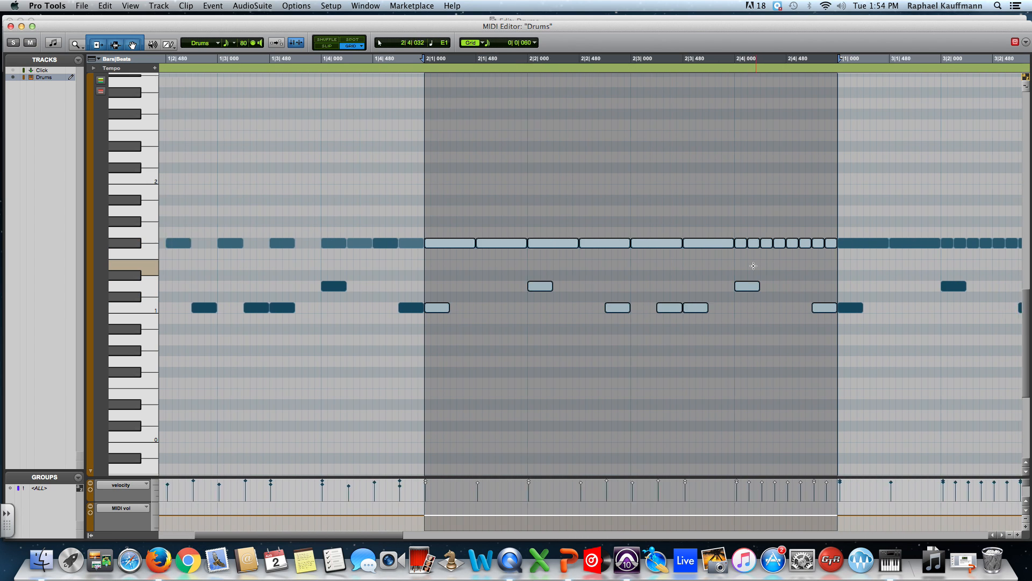
pyautogui.click(676, 286)
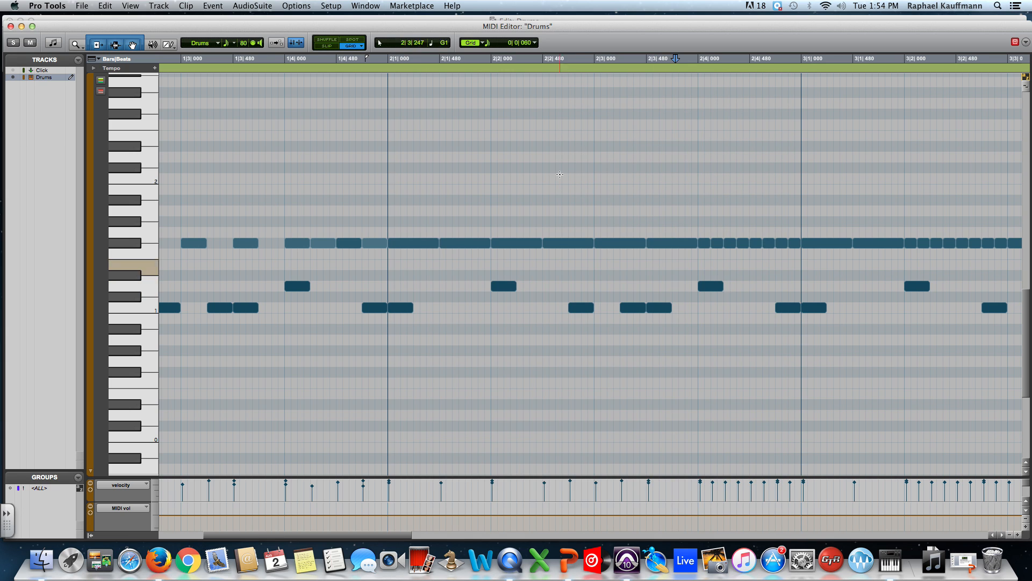
pyautogui.click(168, 44)
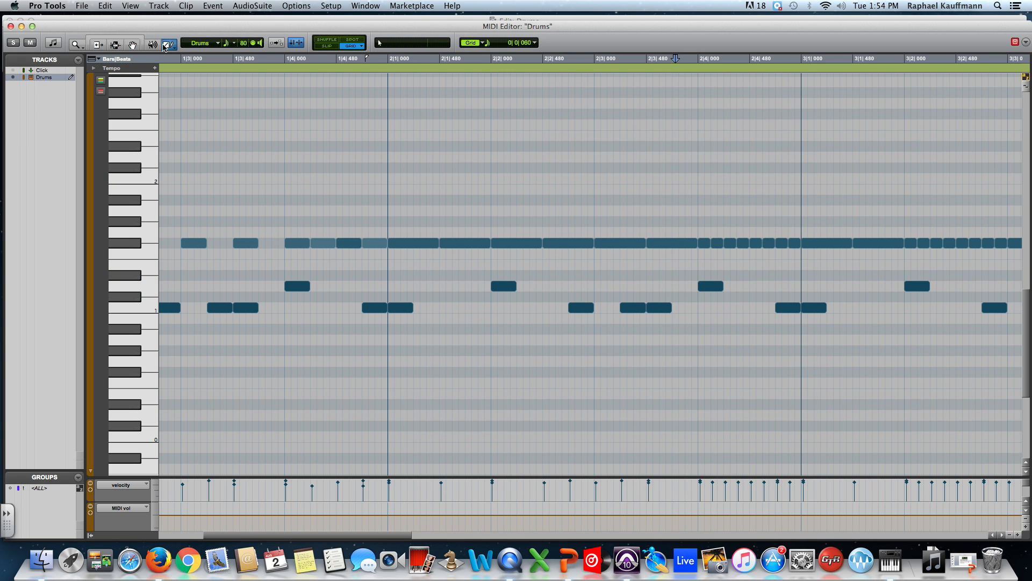
pyautogui.moveTo(674, 286)
pyautogui.mouseDown()
pyautogui.moveTo(711, 295)
pyautogui.moveTo(700, 284)
pyautogui.moveTo(682, 308)
pyautogui.moveTo(693, 490)
pyautogui.mouseUp()
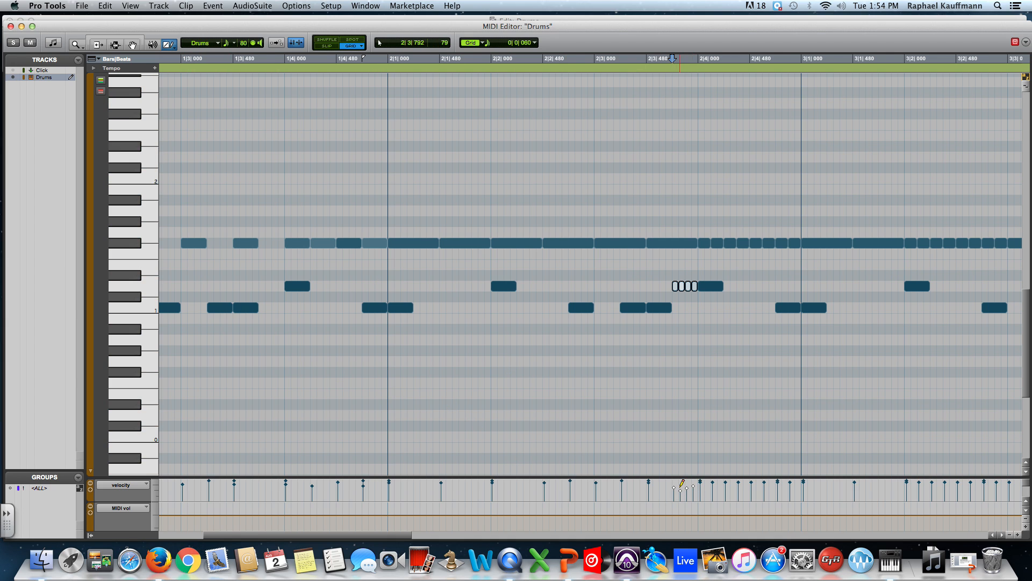
# Adjust the velocities of the four short D1 notes in bar 2 so they rise steadily from first to last.
pyautogui.moveTo(673, 489); pyautogui.dragTo(676, 491)
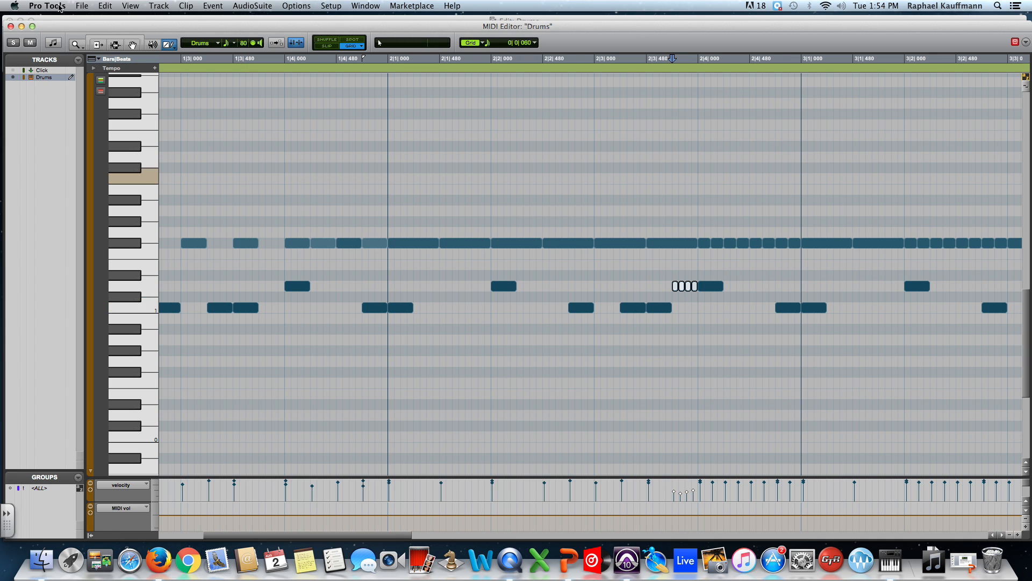
pyautogui.click(121, 38)
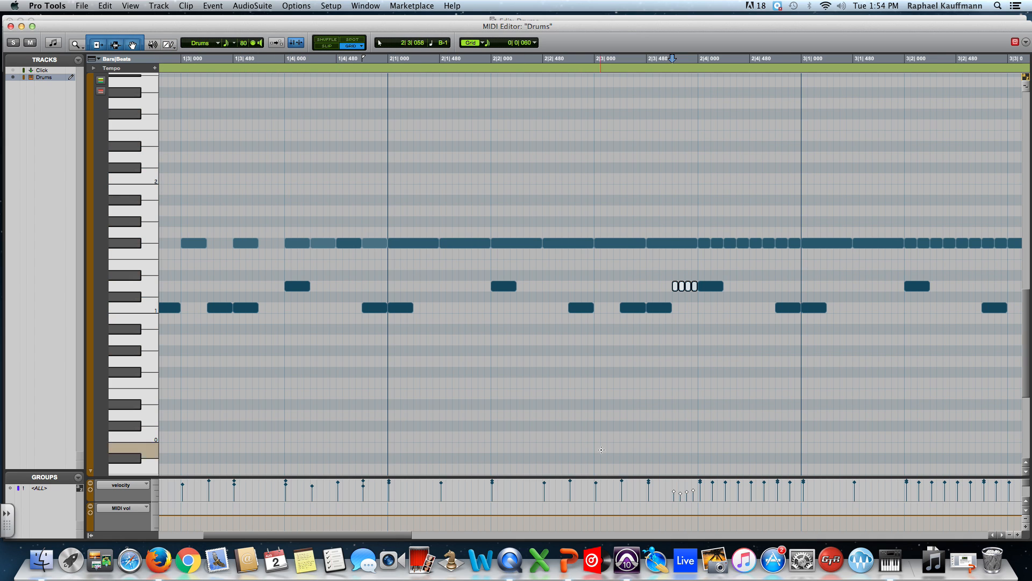
pyautogui.click(674, 491)
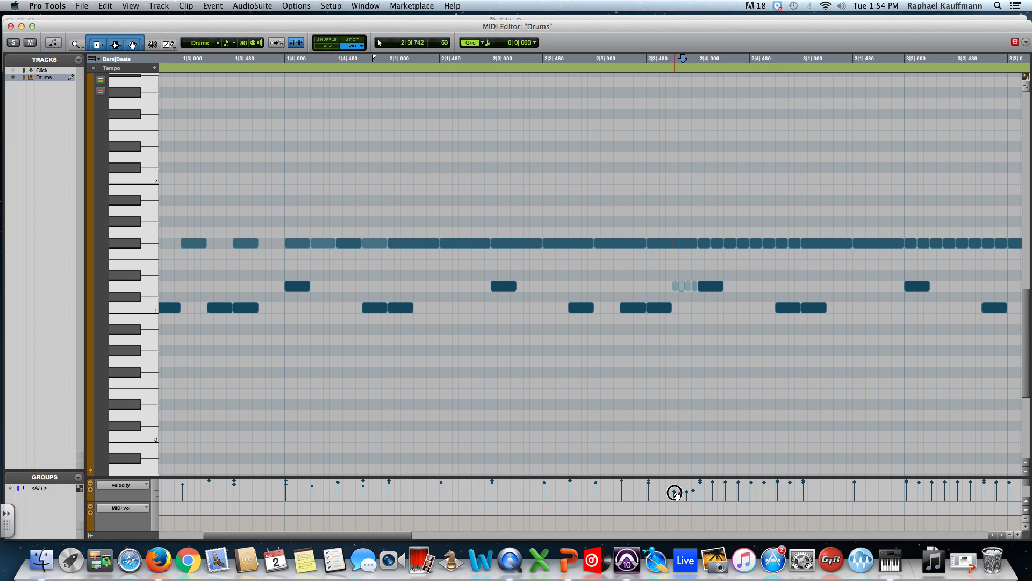
pyautogui.click(680, 491)
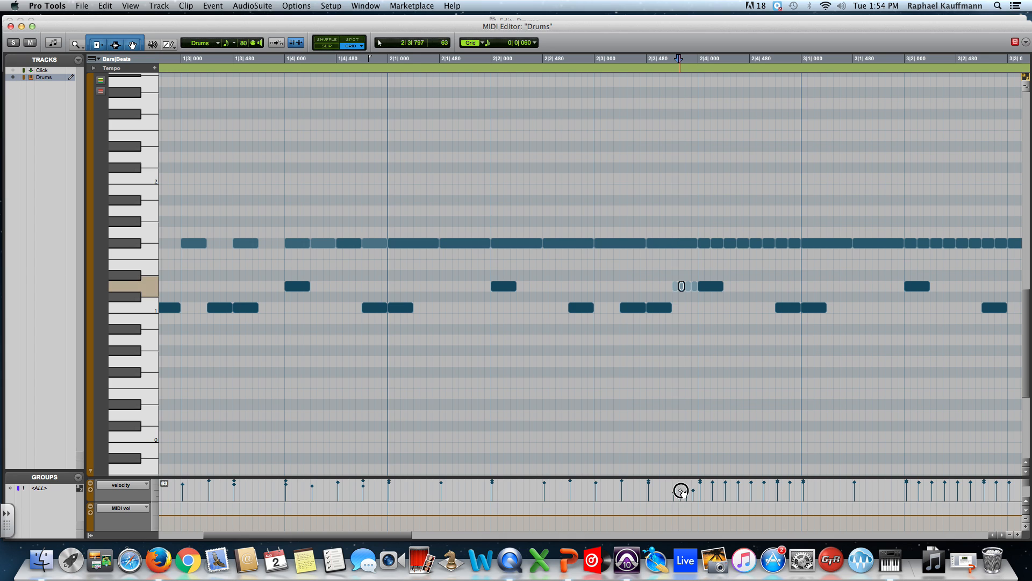
pyautogui.click(687, 491)
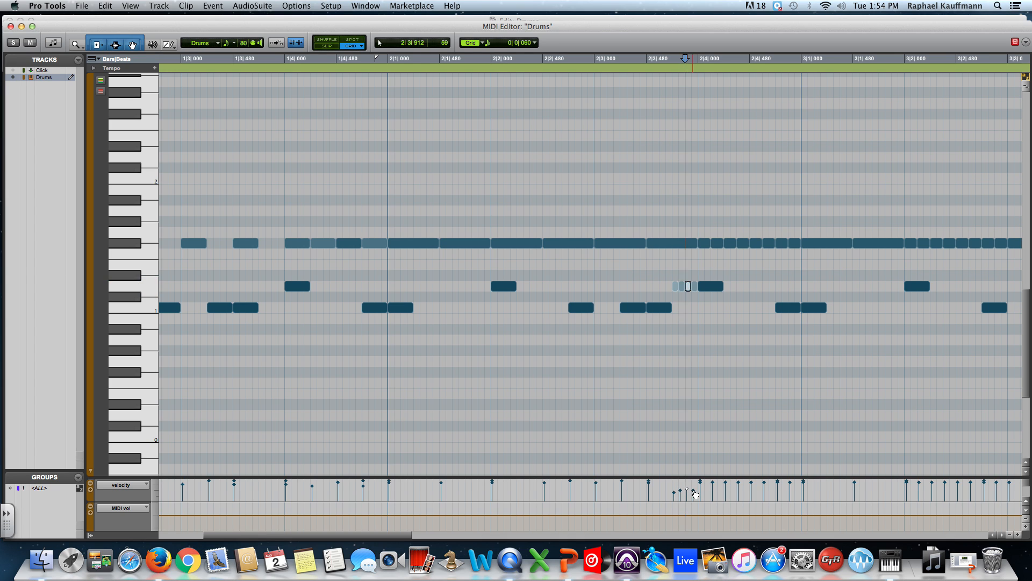
pyautogui.click(693, 490)
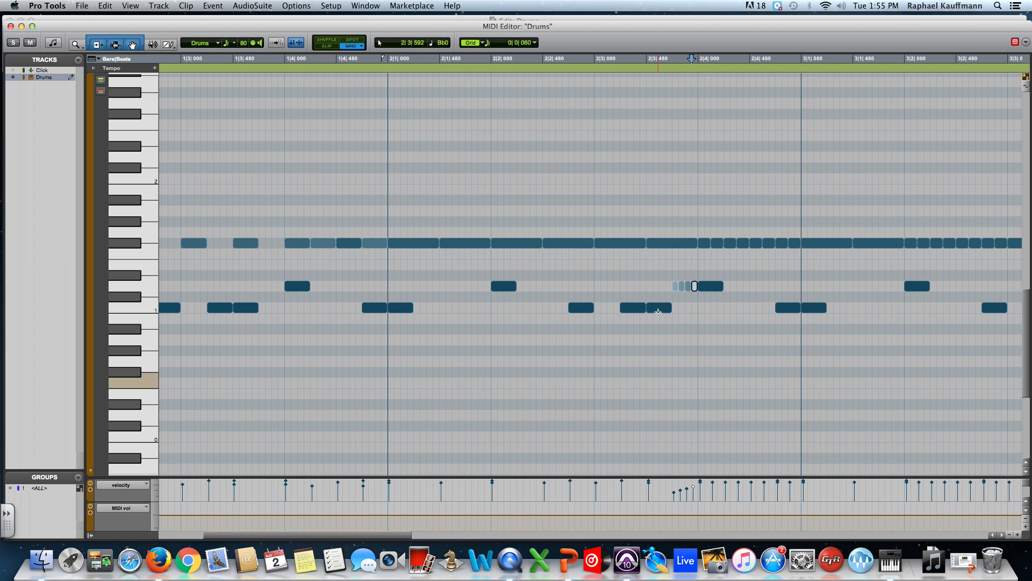
# Audition the D1 roll in bar 2, playing from the middle of beat 4 in bar 1 and stopping in bar 3.
pyautogui.click(656, 335)
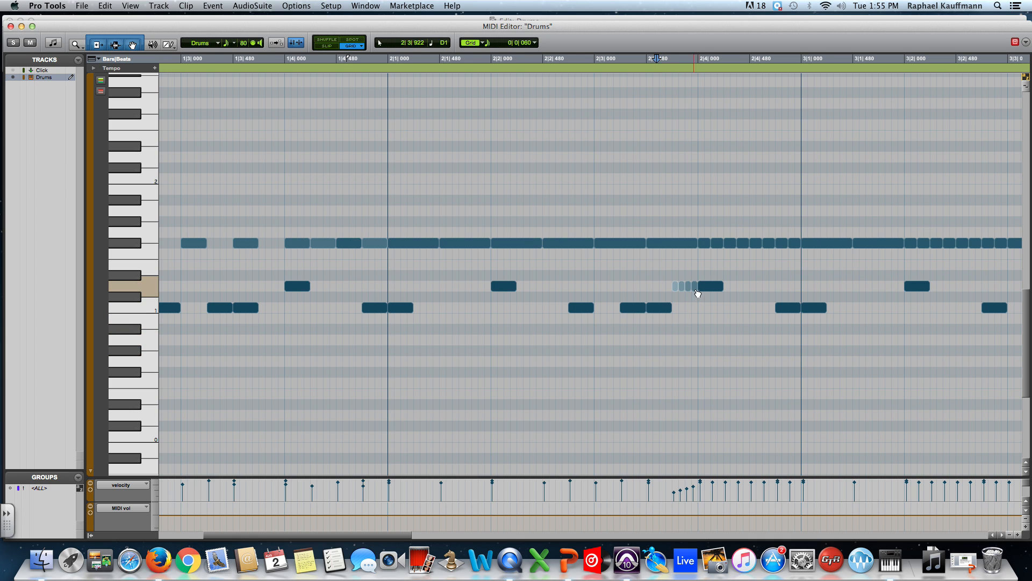
pyautogui.press('space')
pyautogui.press('space')
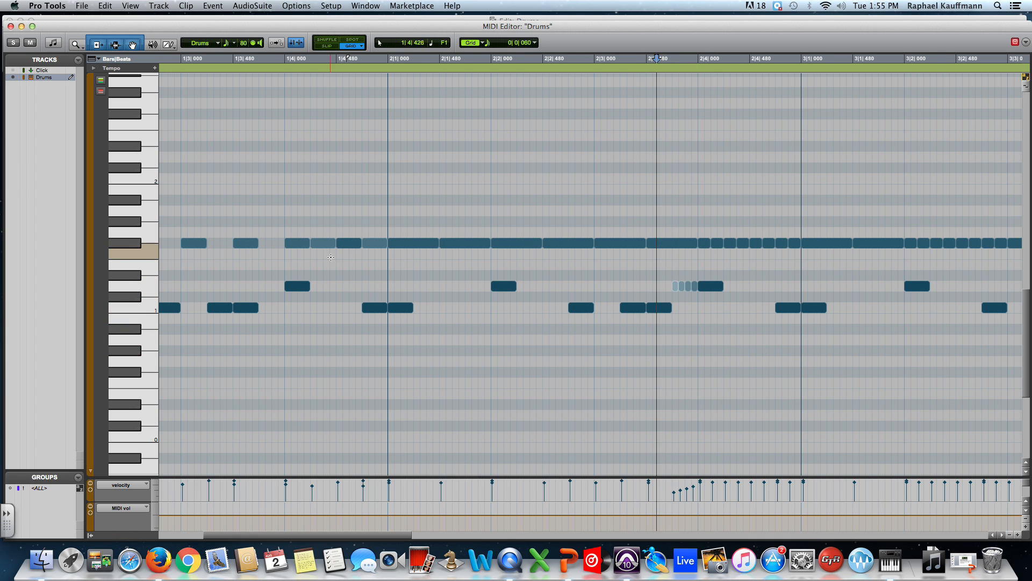
pyautogui.click(337, 261)
pyautogui.press('space')
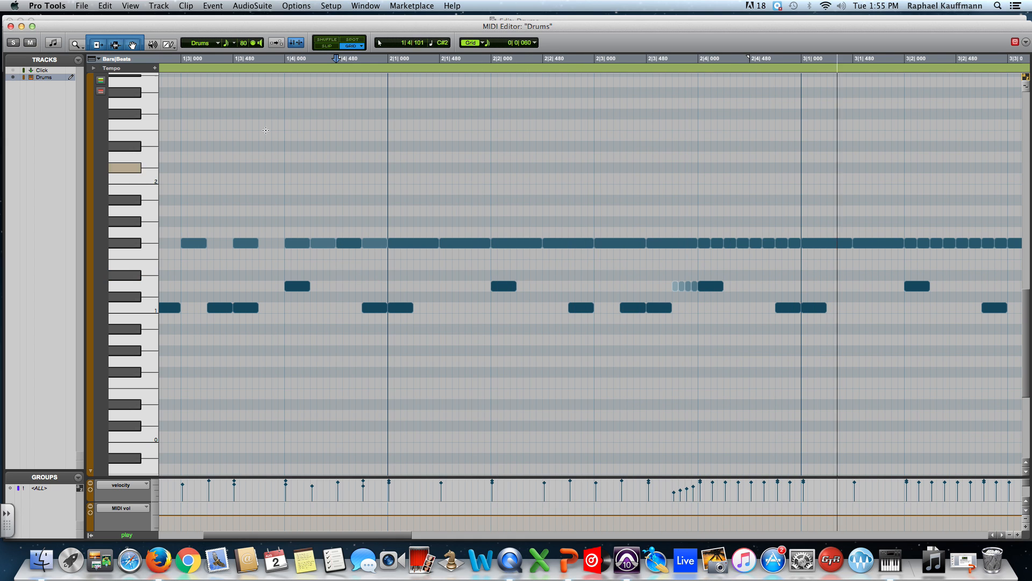
pyautogui.press('space')
# Close the MIDI Editor and play the full four-bar drum selection from bar 1.
pyautogui.click(10, 25)
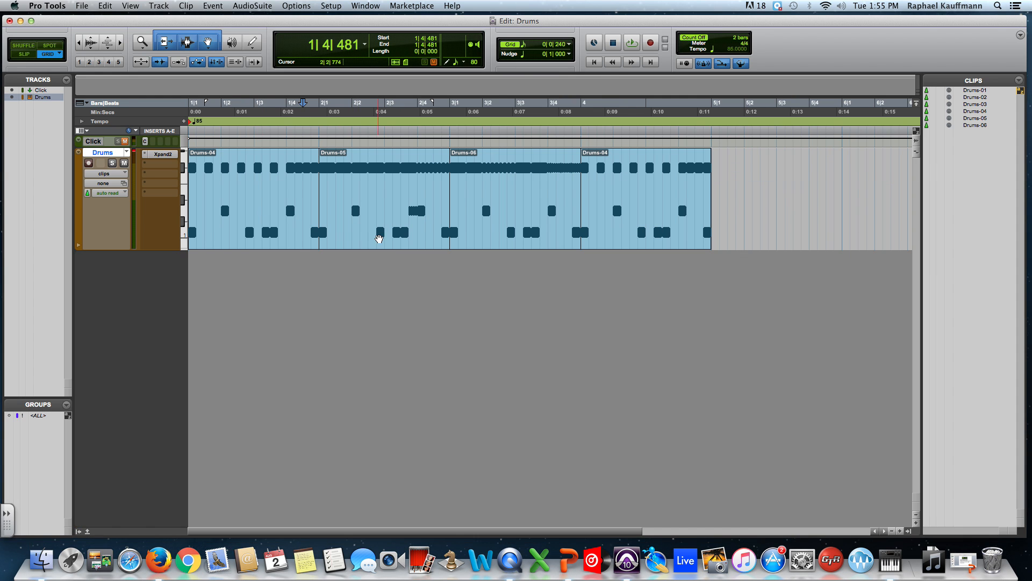
pyautogui.keyDown('shift'); pyautogui.click(670, 231); pyautogui.keyUp('shift')
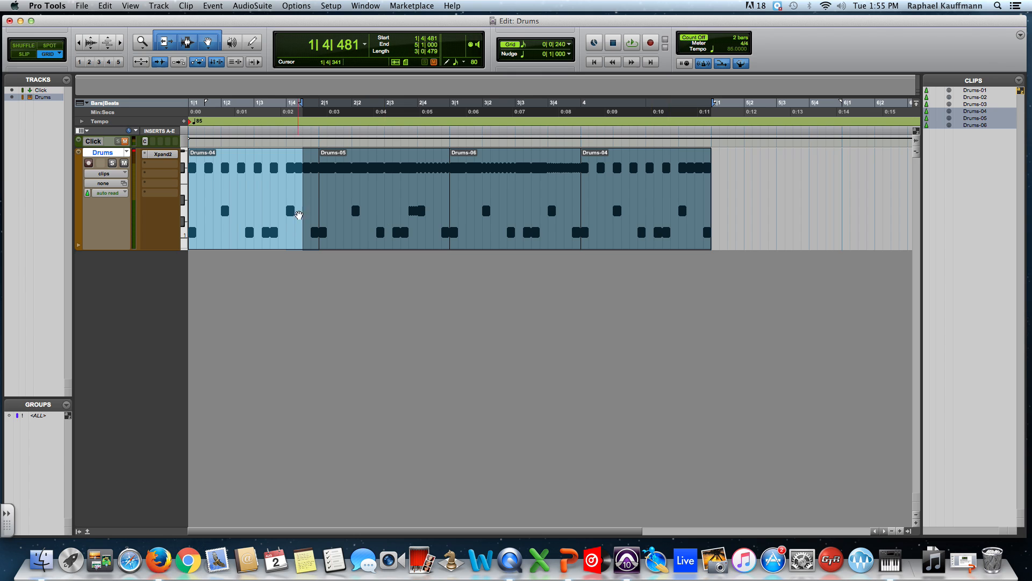
pyautogui.keyDown('shift'); pyautogui.click(292, 216); pyautogui.keyUp('shift')
pyautogui.press('space')
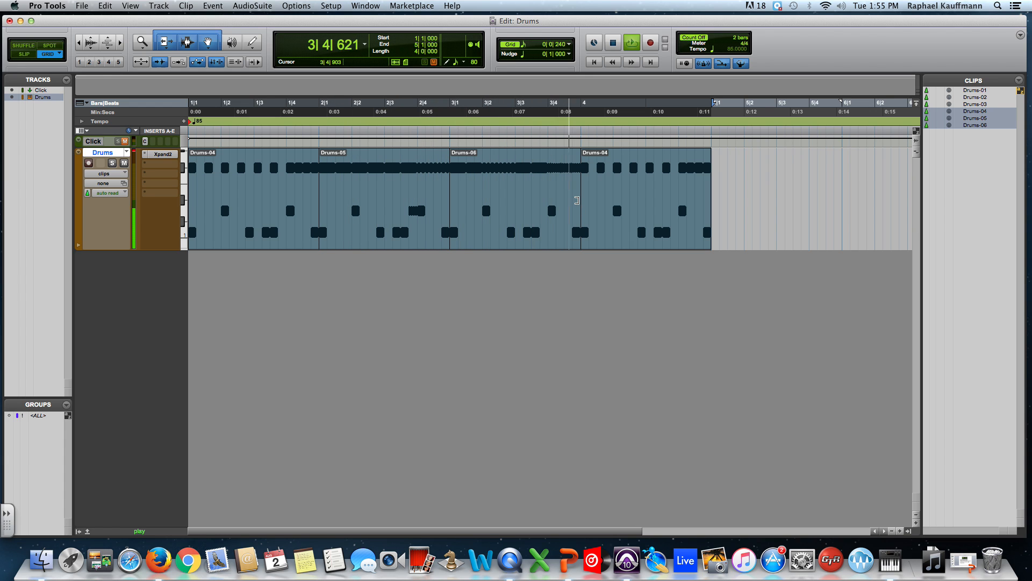
pyautogui.press('space')
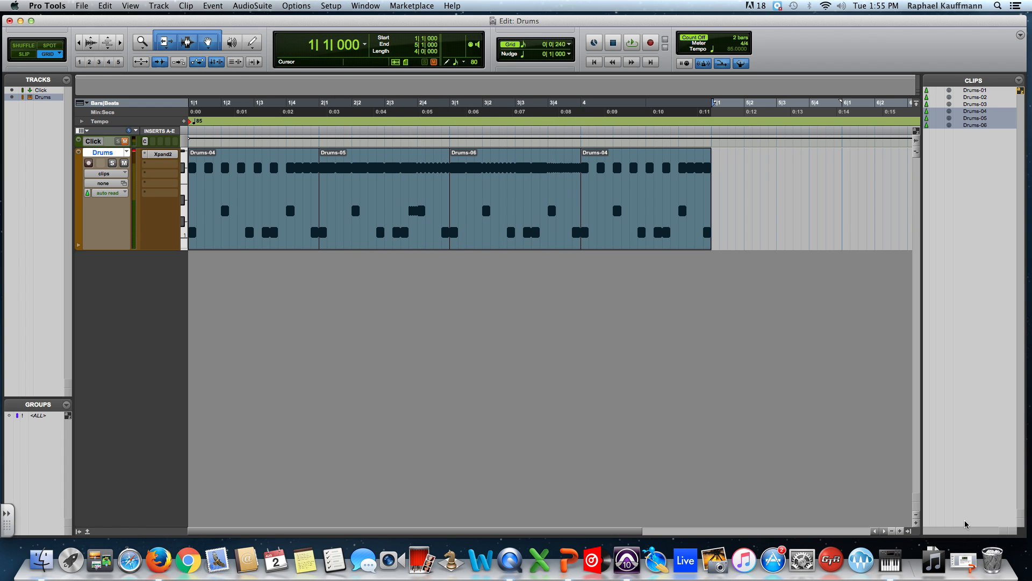